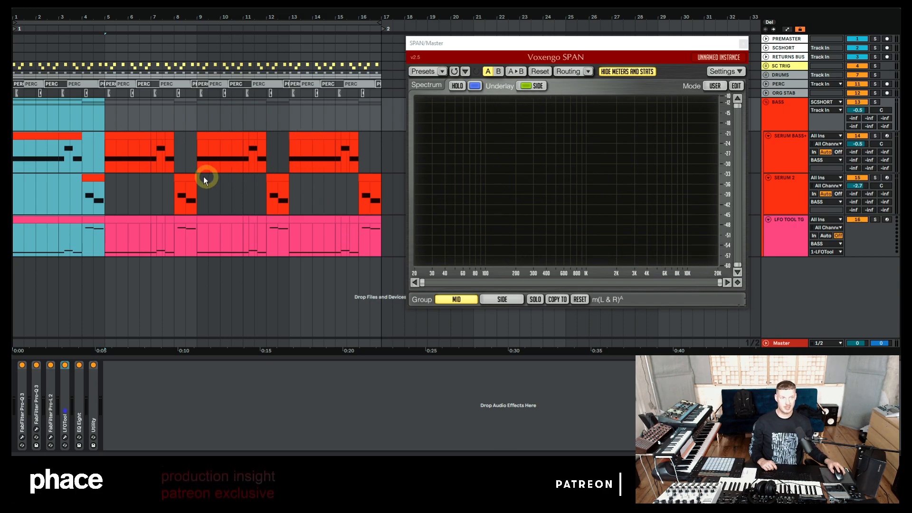
# Step: Select the opening bars of the bass clips and play them back while watching the spectrum analyser
pyautogui.click(103, 117)
pyautogui.moveTo(102, 116); pyautogui.dragTo(14, 114)
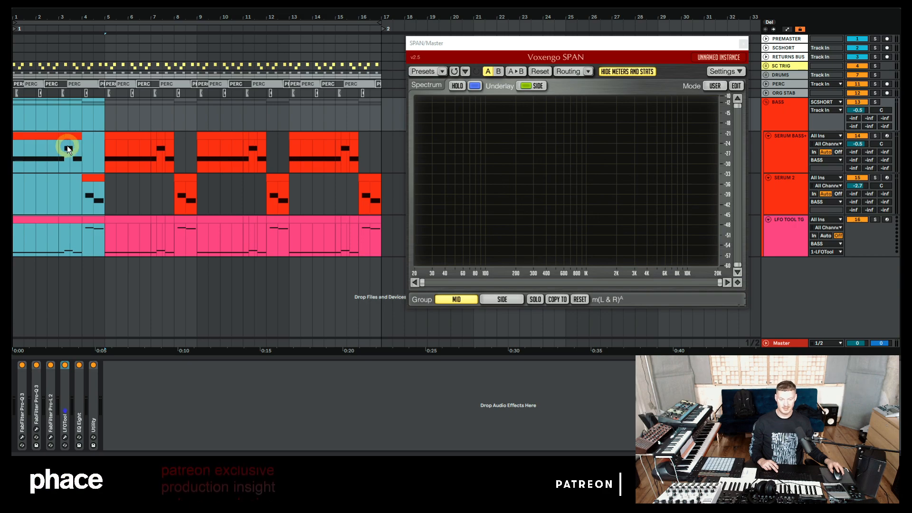
pyautogui.press('space')
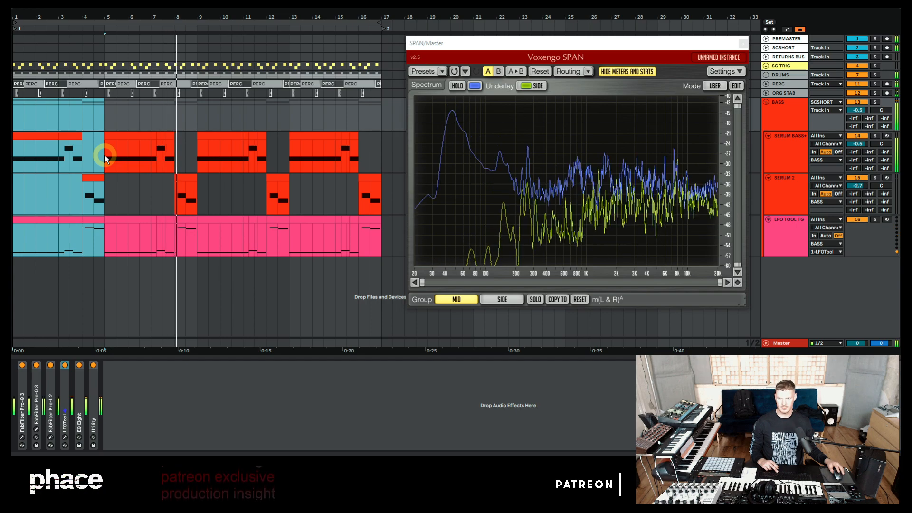
pyautogui.press('space')
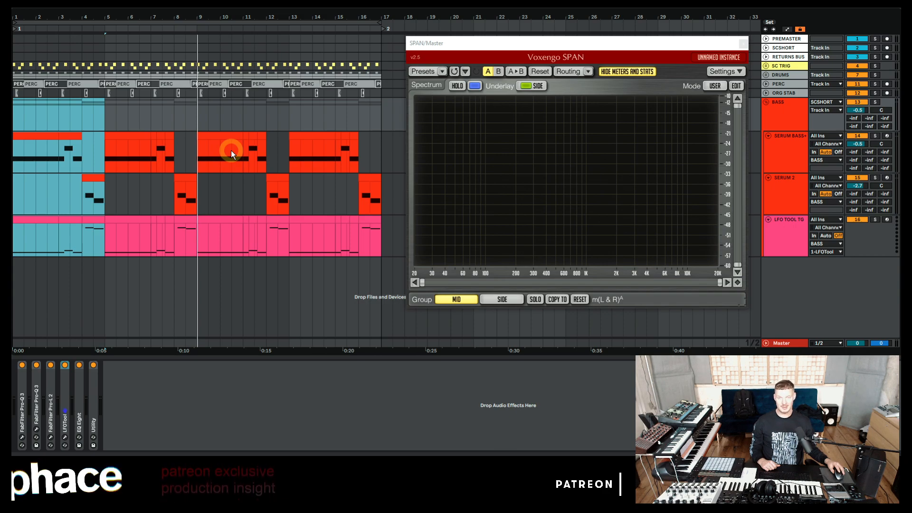
# Step: Select the BASS group track and deactivate the DRUMS and PERC tracks
pyautogui.click(794, 117)
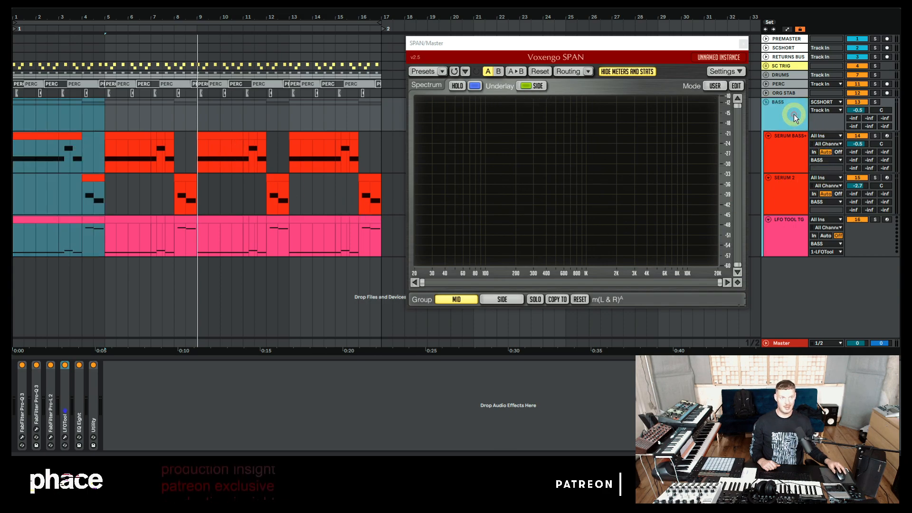
pyautogui.click(793, 115)
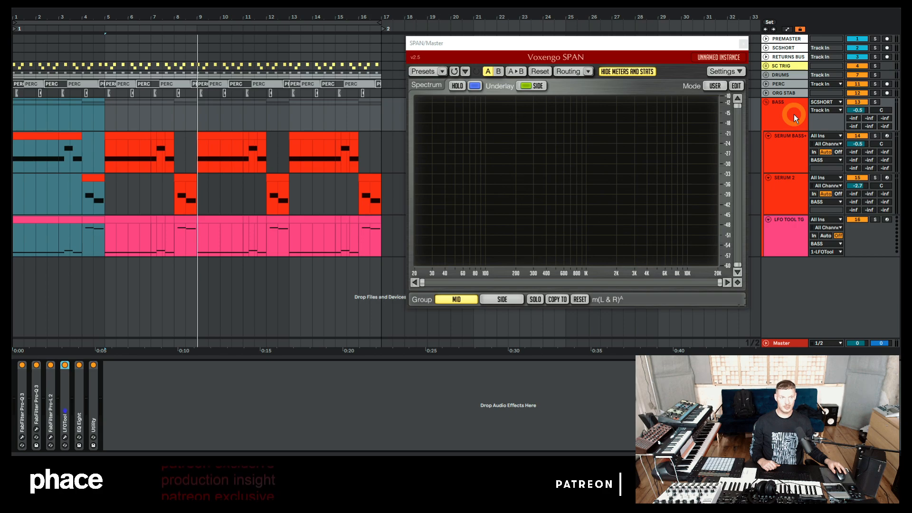
pyautogui.click(856, 85)
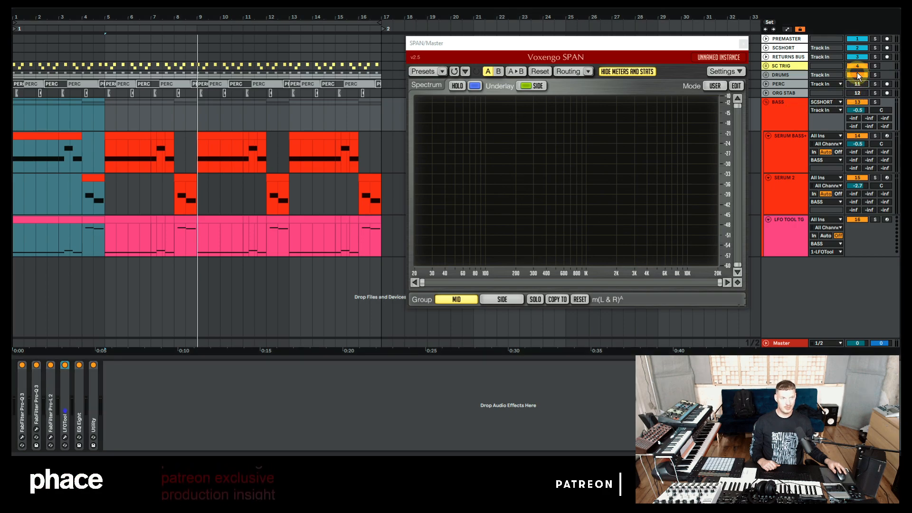
pyautogui.click(856, 75)
# Step: Listen to the bass group on its own and select the SERUM BASS+ track
pyautogui.click(789, 110)
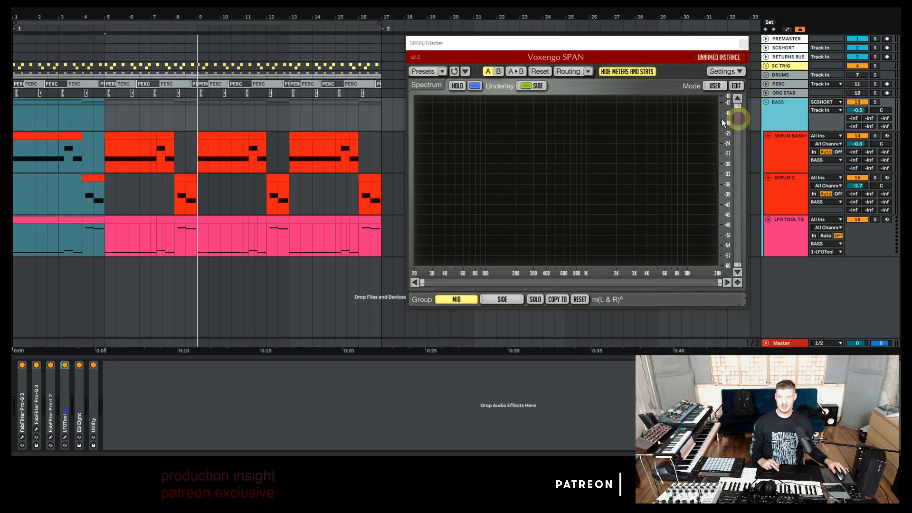
pyautogui.press('space')
pyautogui.click(789, 114)
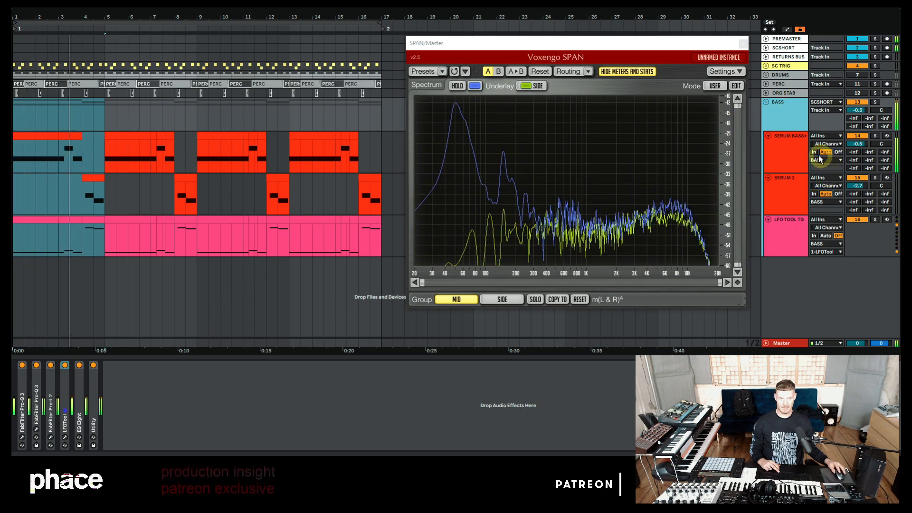
pyautogui.click(794, 146)
pyautogui.press('space')
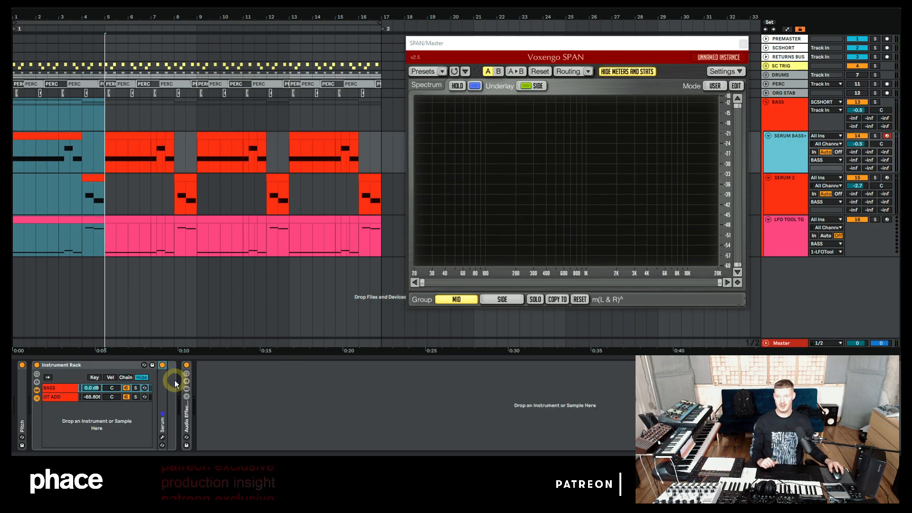
# Step: Select the DT ADD chain and inspect its audio effect racks and its Serum instrument
pyautogui.click(127, 394)
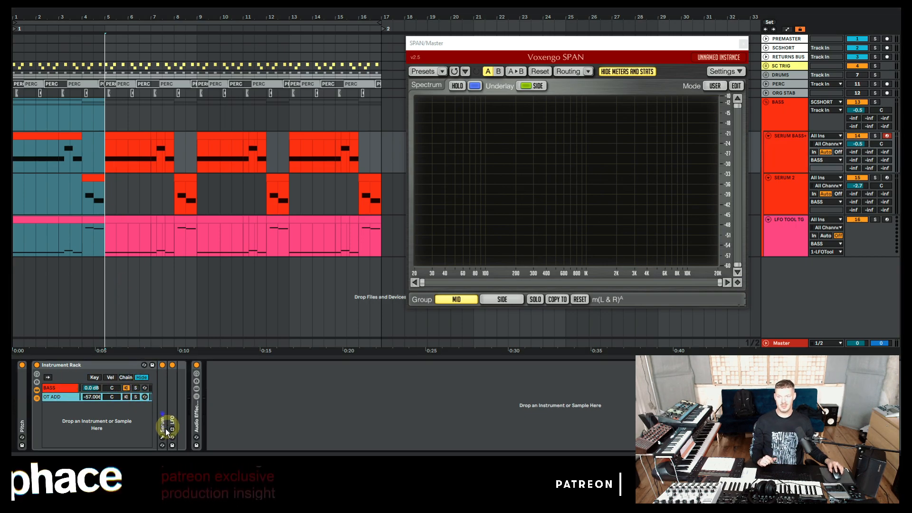
pyautogui.click(197, 364)
pyautogui.doubleClick(194, 418)
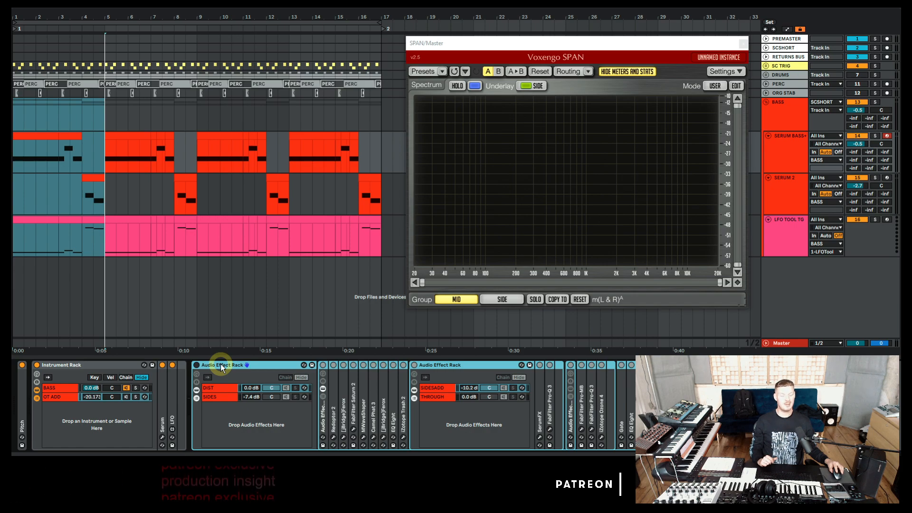
pyautogui.doubleClick(220, 364)
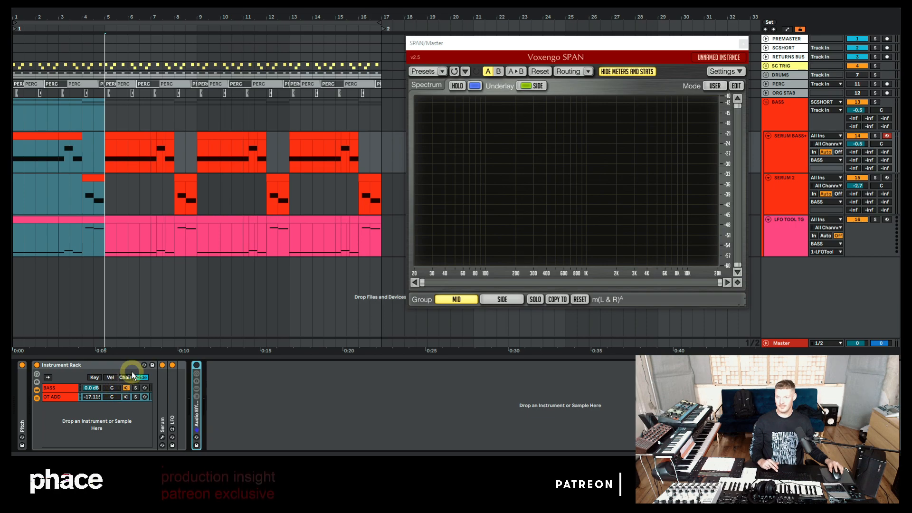
pyautogui.click(163, 437)
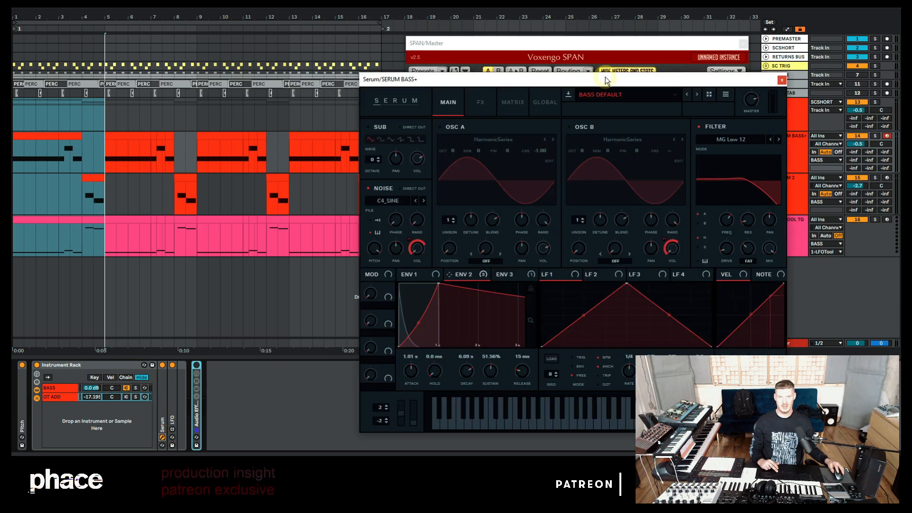
pyautogui.moveTo(605, 77); pyautogui.dragTo(534, 81)
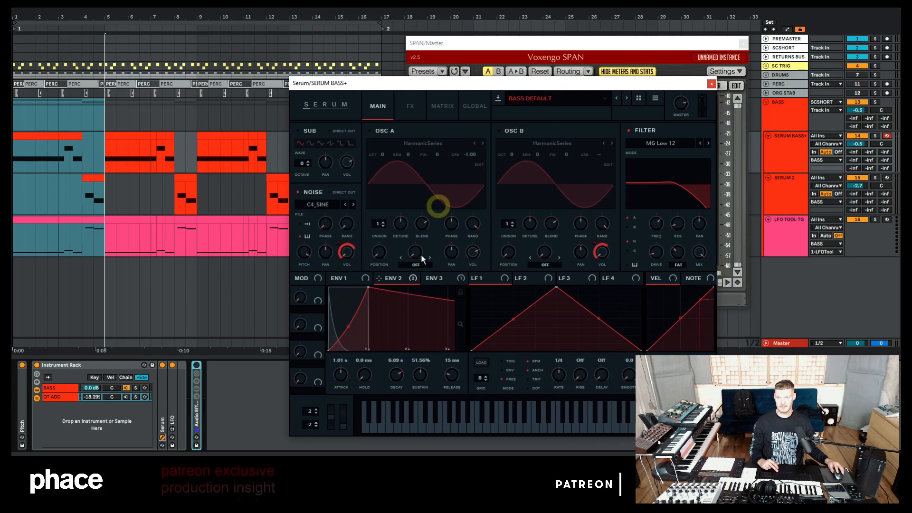
pyautogui.click(711, 84)
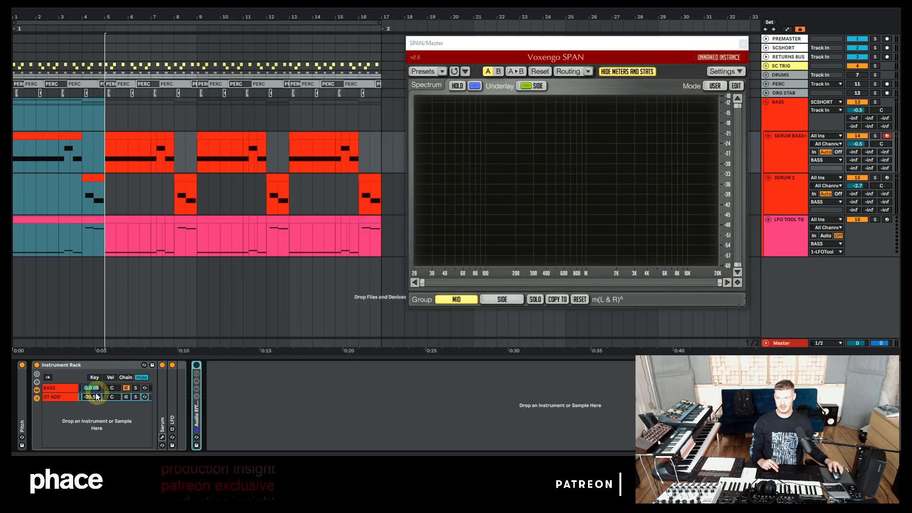
# Step: Open the Serum instrument on the BASS chain and start playback
pyautogui.click(54, 389)
pyautogui.click(162, 437)
pyautogui.click(163, 438)
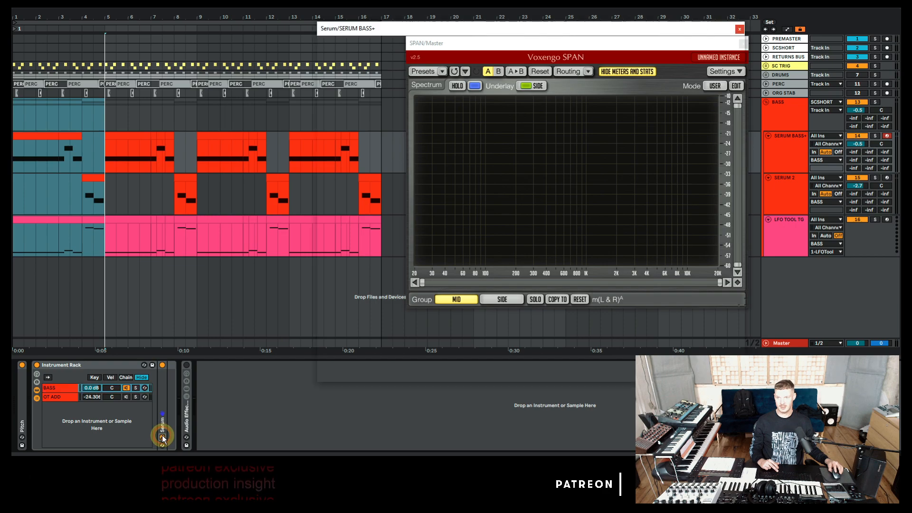
pyautogui.press('space')
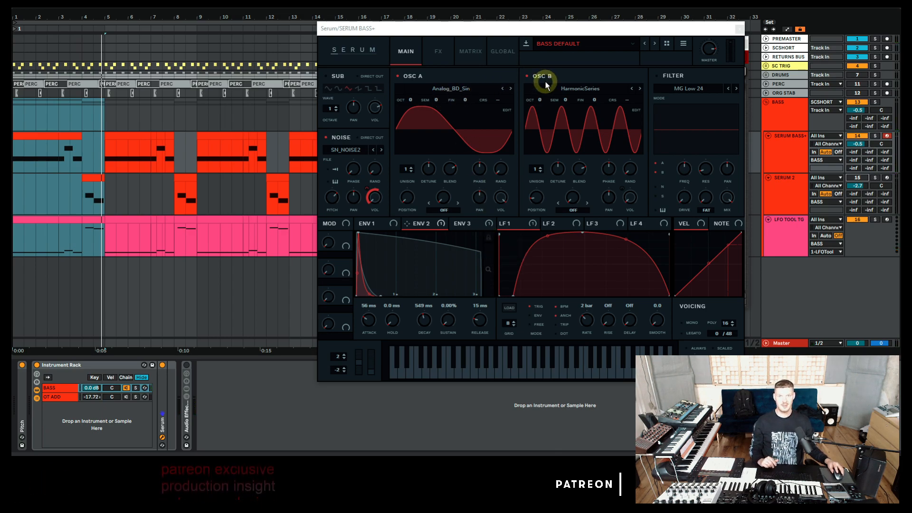
# Step: Switch off Oscillator B and the Noise layer to hear Oscillator A alone, and view Envelope 1
pyautogui.click(528, 76)
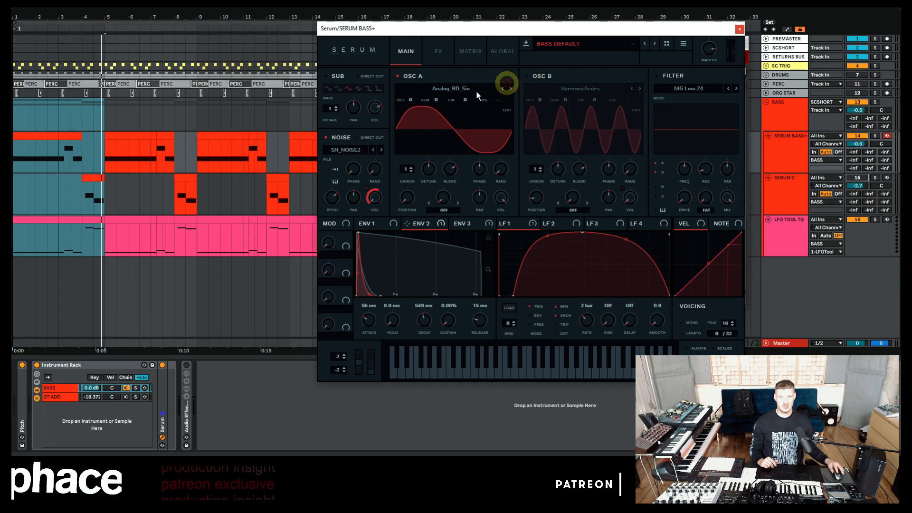
pyautogui.click(325, 138)
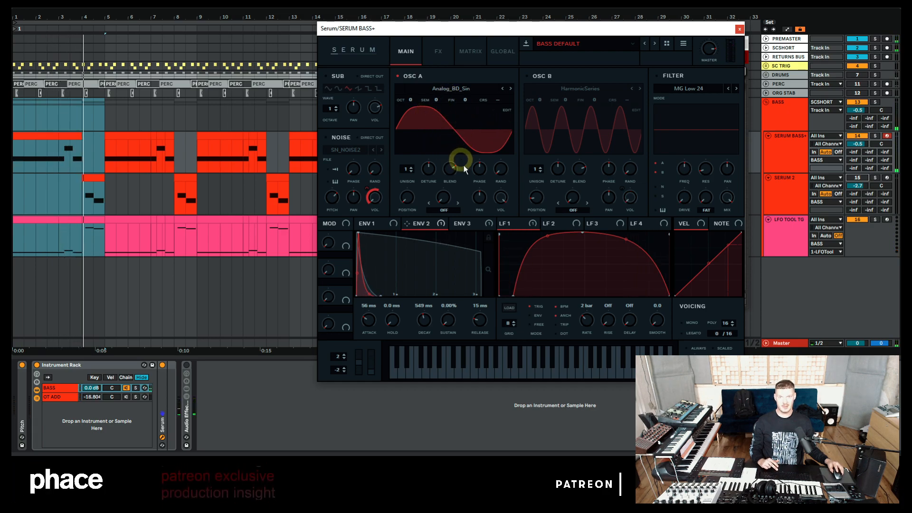
pyautogui.click(413, 226)
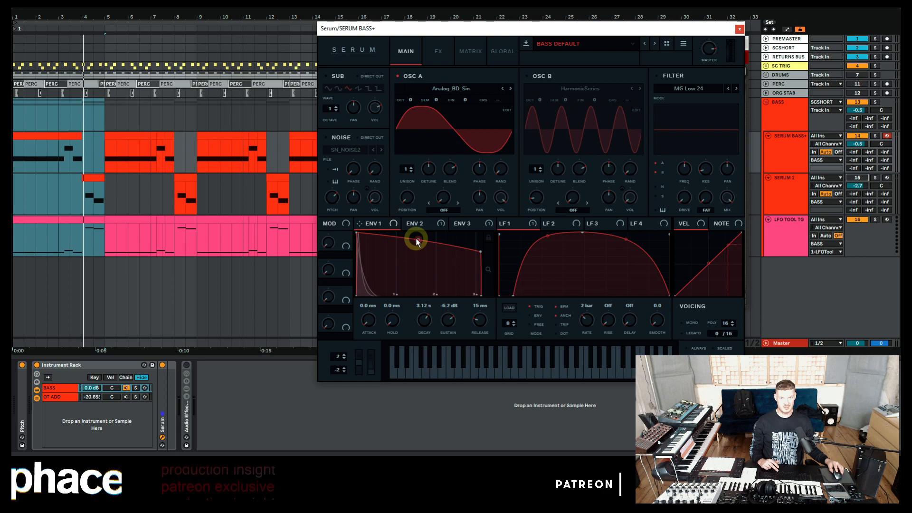
pyautogui.press('space')
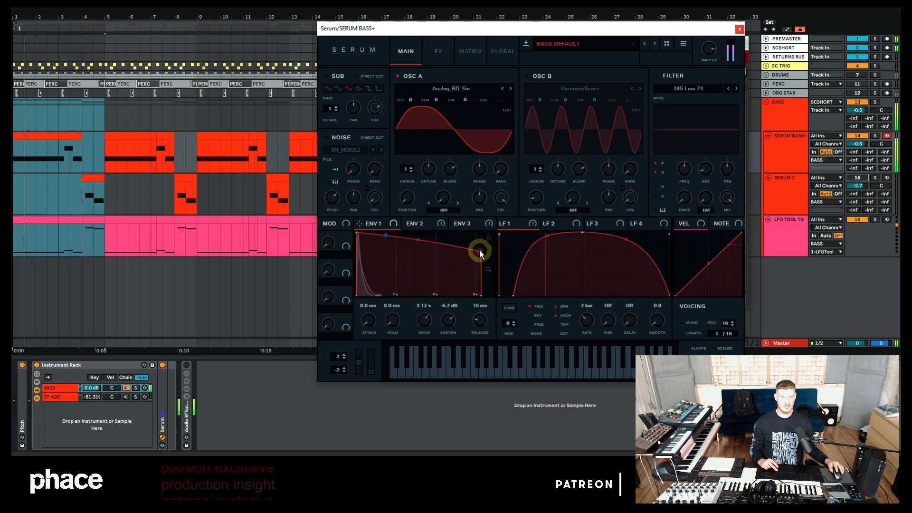
# Step: Turn Oscillator B back on and assign LFO 1 to modulate its volume
pyautogui.click(526, 75)
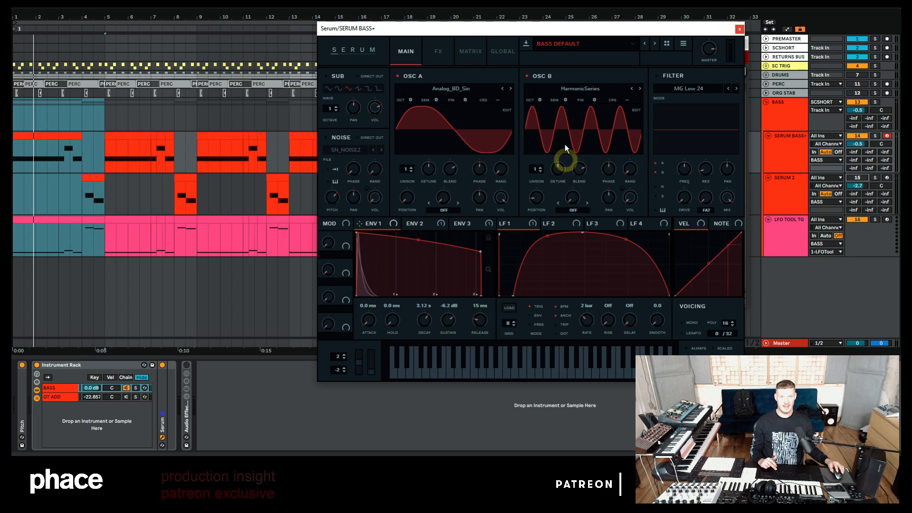
pyautogui.moveTo(534, 198)
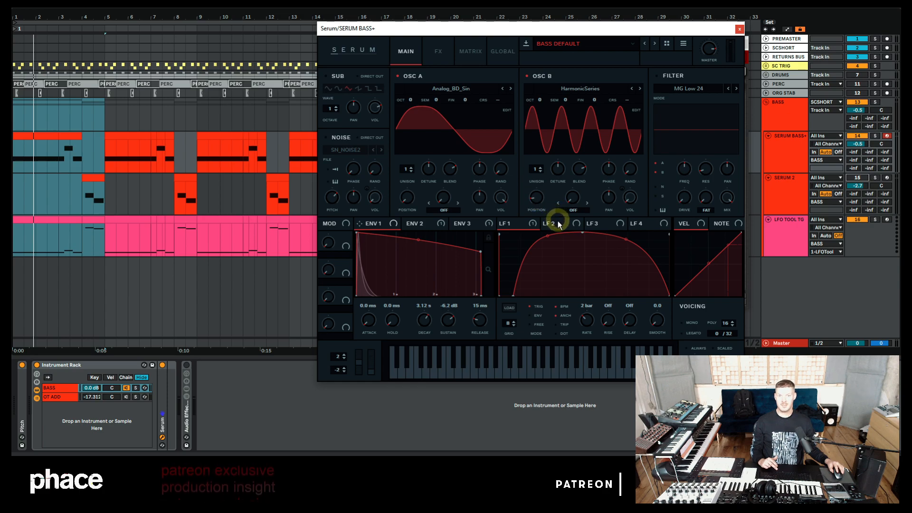
pyautogui.moveTo(528, 223); pyautogui.dragTo(626, 202)
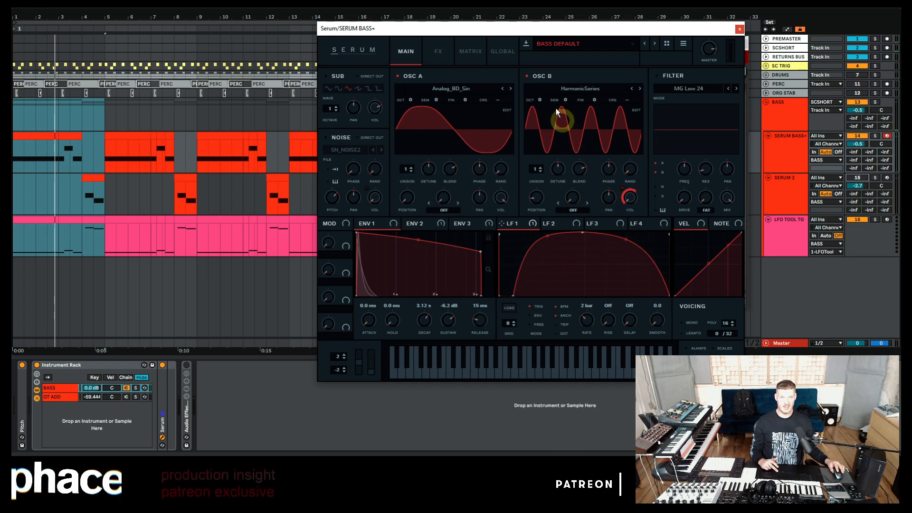
# Step: Play the patch while toggling Oscillator B off and on to compare
pyautogui.press('space')
pyautogui.click(526, 76)
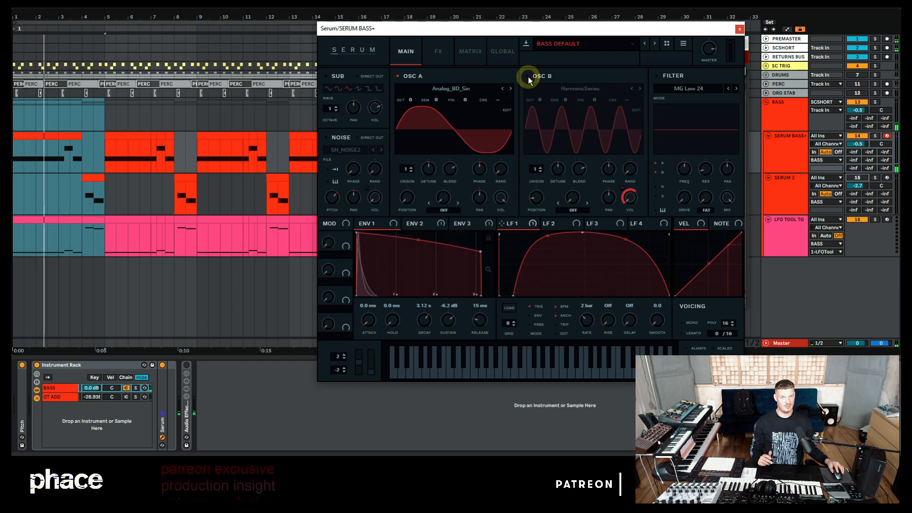
pyautogui.click(528, 77)
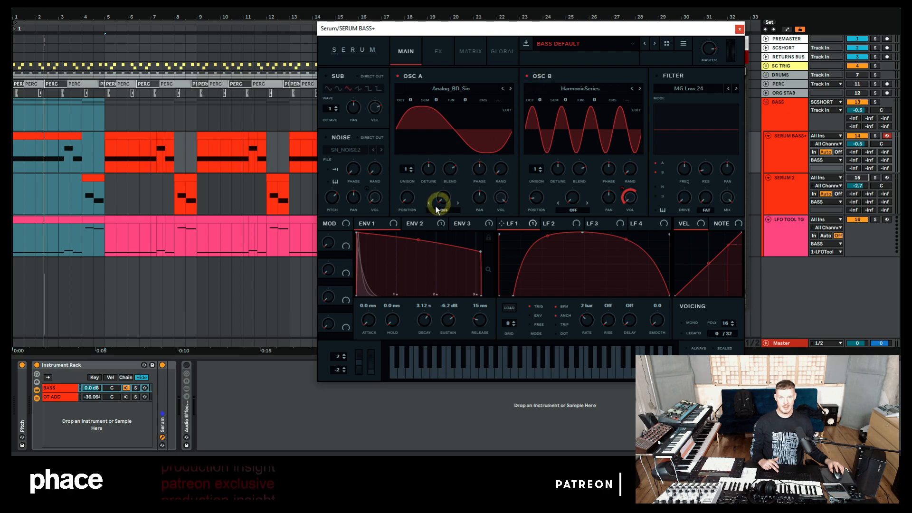
# Step: Re-enable the Noise layer, review the modulation matrix, and close the Serum window
pyautogui.click(327, 139)
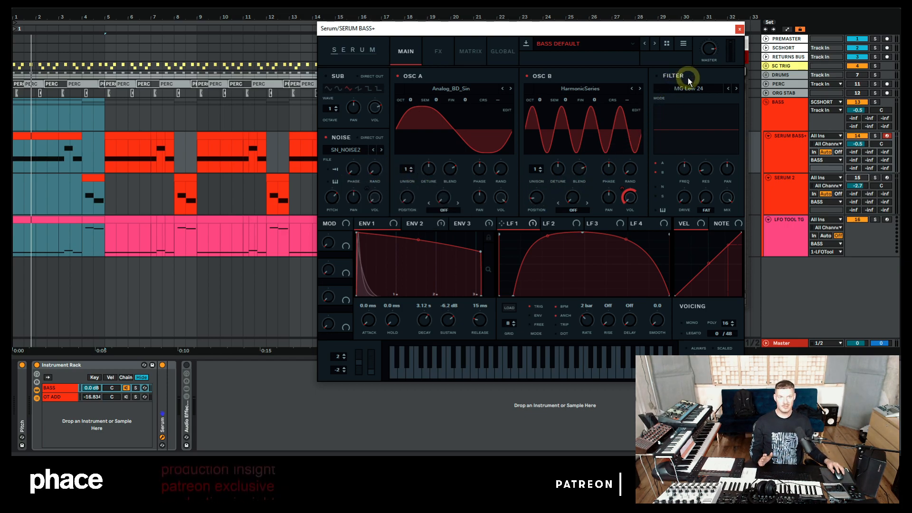
pyautogui.click(433, 54)
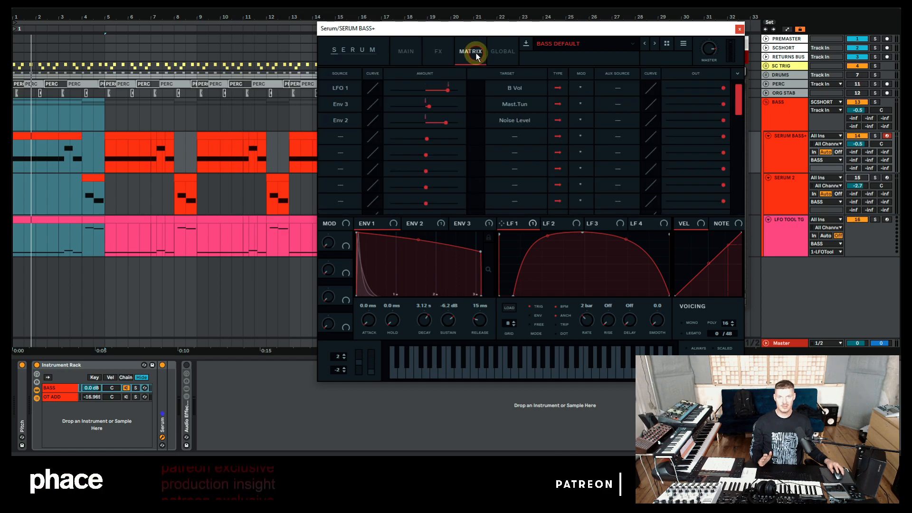
pyautogui.click(408, 51)
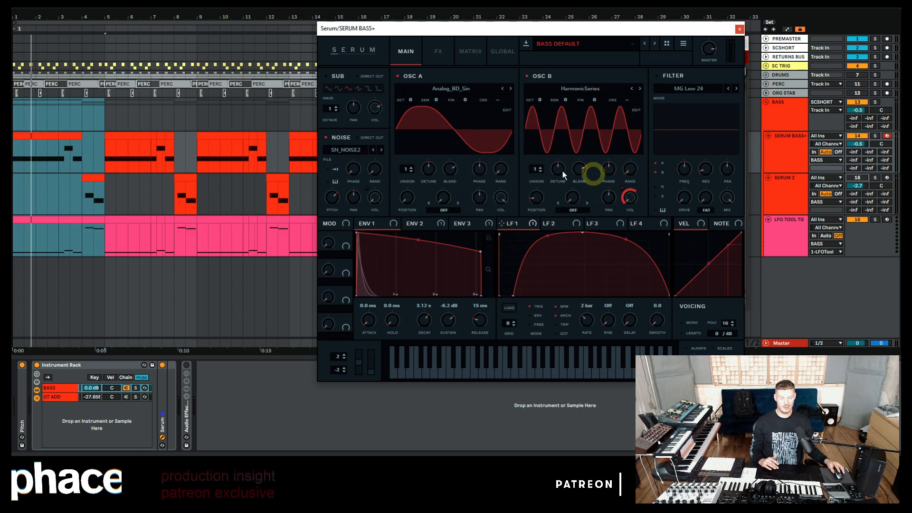
pyautogui.click(741, 29)
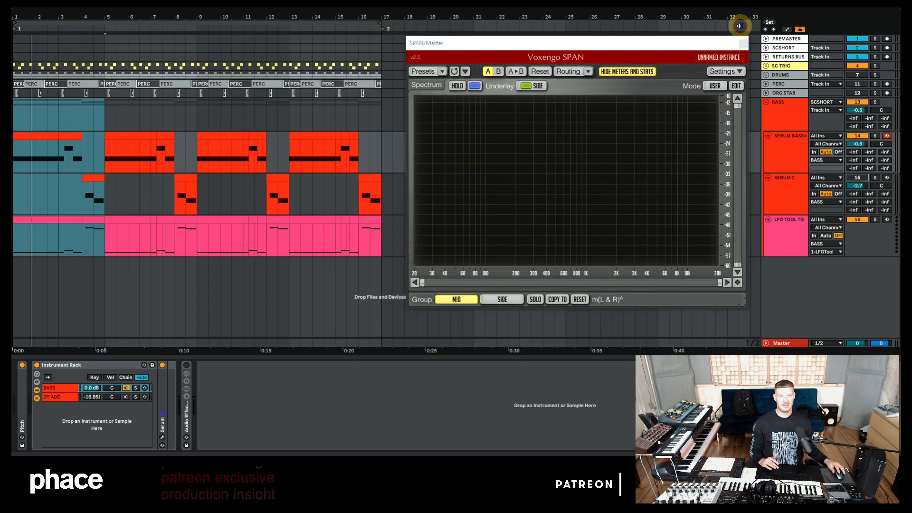
# Step: Expand the BASS chain's audio effect racks and start playback
pyautogui.doubleClick(188, 420)
pyautogui.click(188, 366)
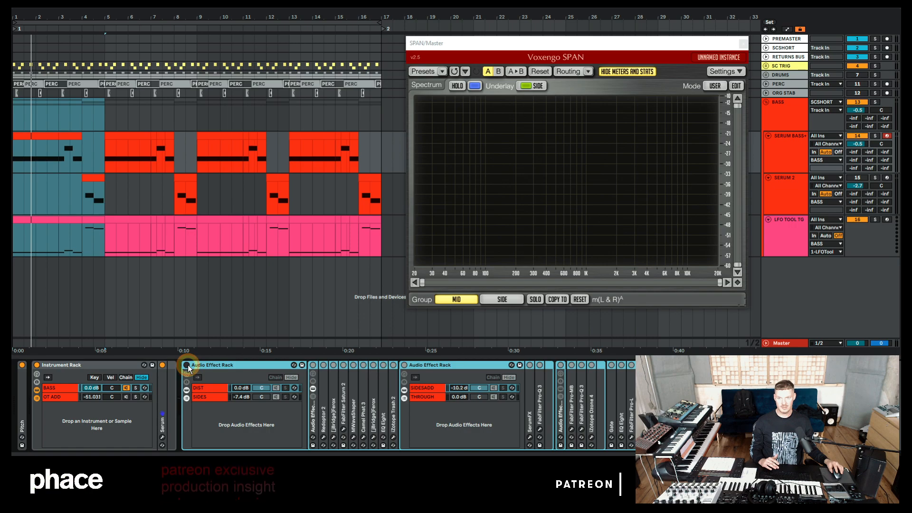
pyautogui.click(187, 366)
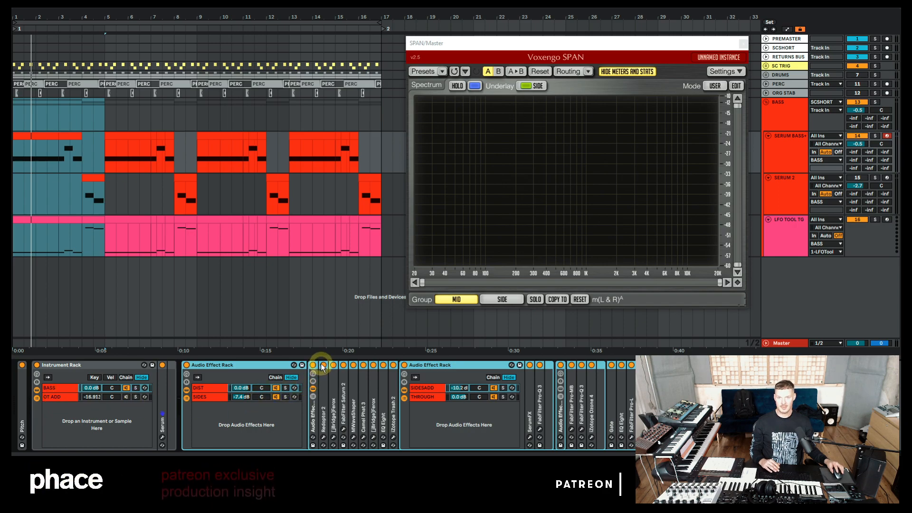
pyautogui.press('space')
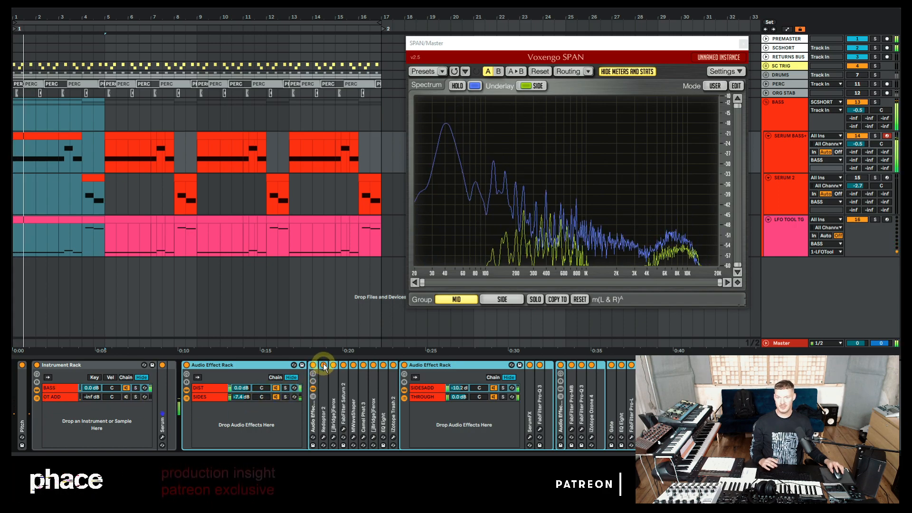
# Step: Bypass and re-enable Redoptor 2 to compare, and open its plugin window
pyautogui.click(324, 365)
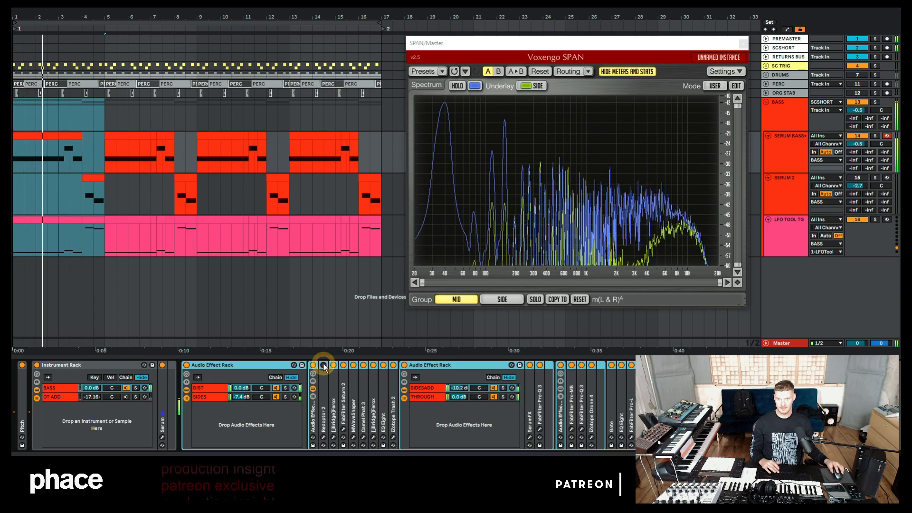
pyautogui.click(323, 365)
pyautogui.doubleClick(324, 394)
pyautogui.click(339, 365)
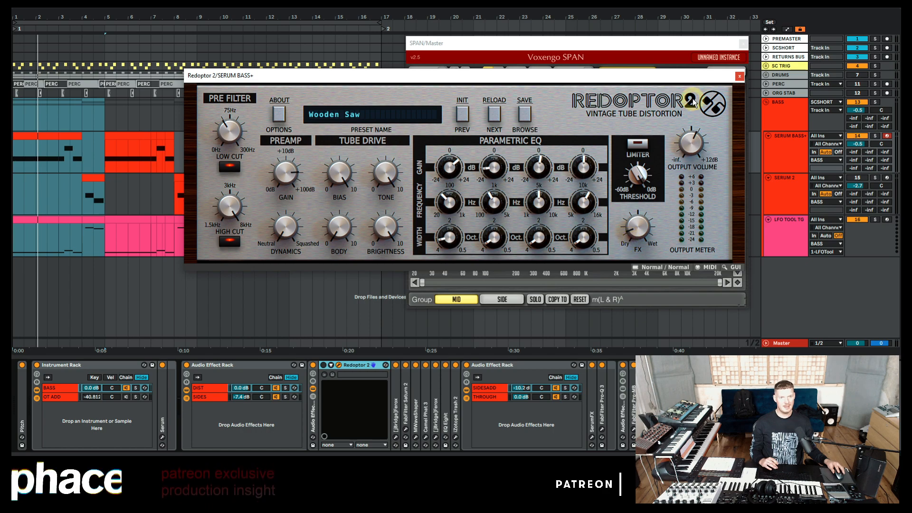
# Step: Close Redoptor 2, bypass and re-enable jBridge Ferox during playback, and inspect its tape simulator window
pyautogui.click(738, 76)
pyautogui.press('space')
pyautogui.doubleClick(356, 366)
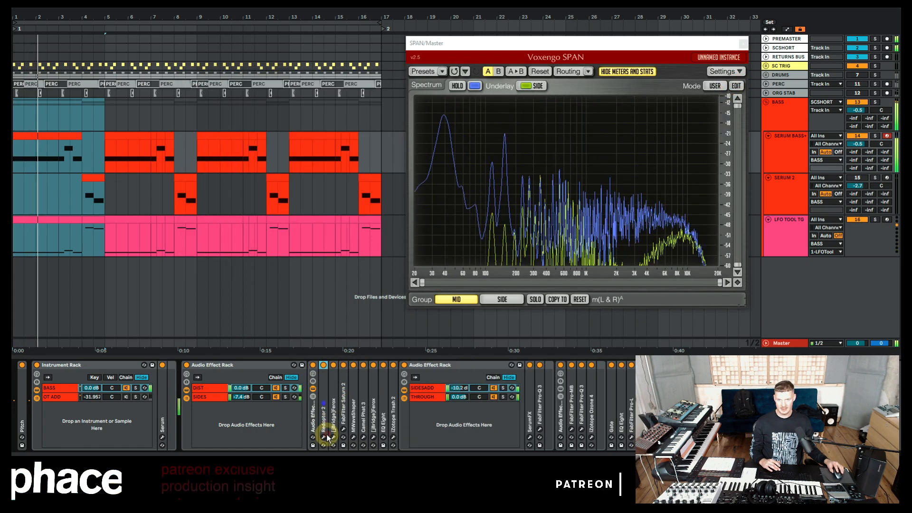
pyautogui.press('space')
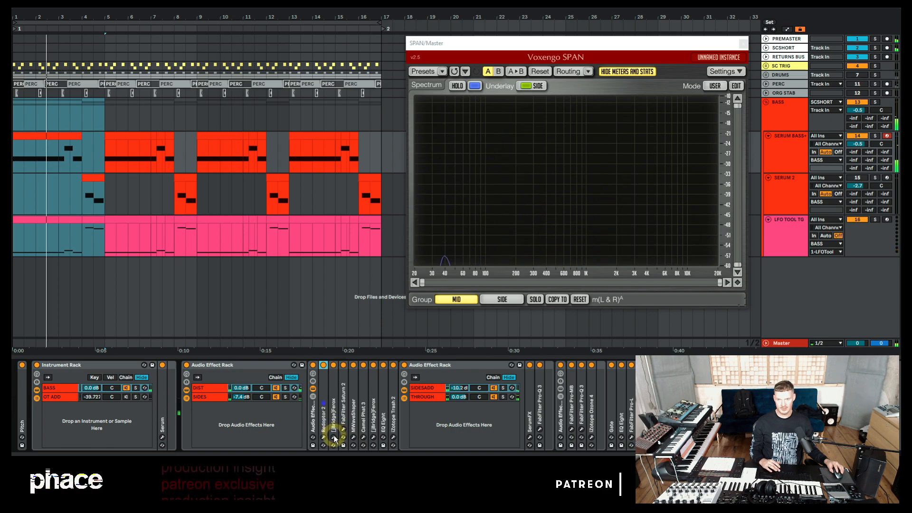
pyautogui.press('space')
pyautogui.click(333, 366)
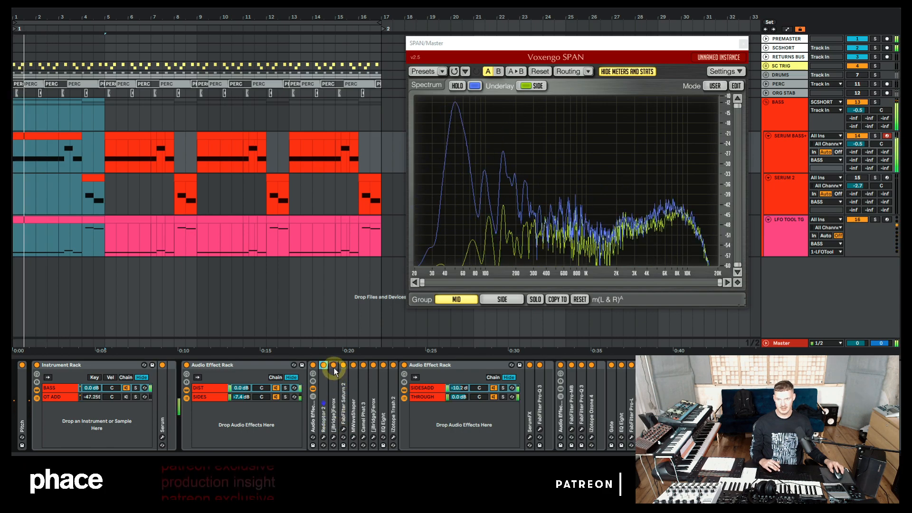
pyautogui.click(333, 365)
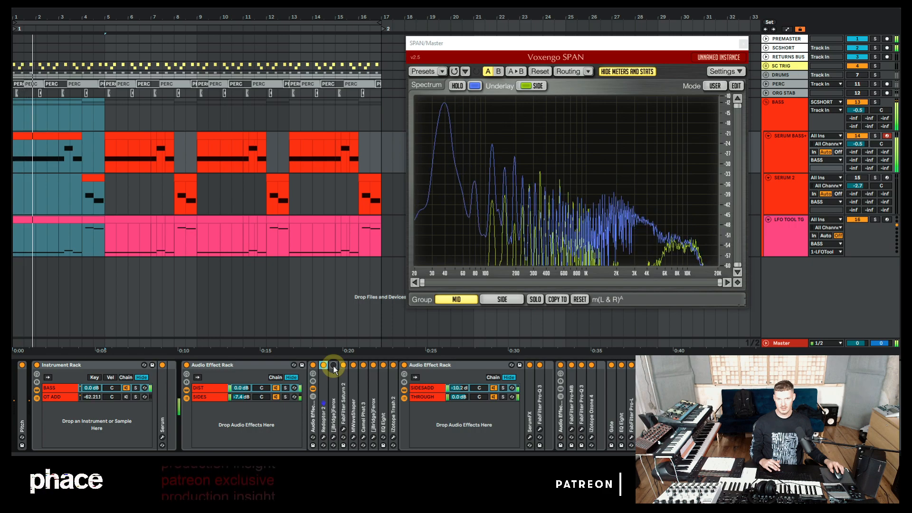
pyautogui.click(333, 437)
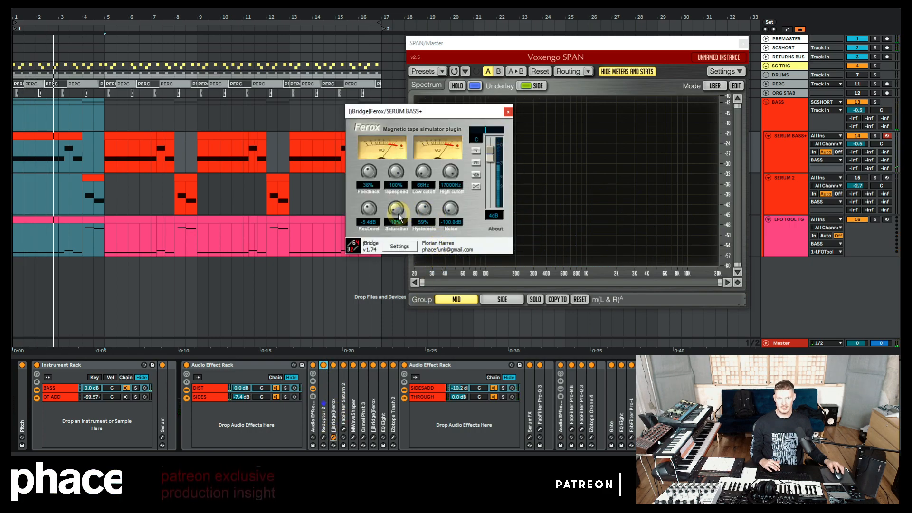
pyautogui.click(508, 111)
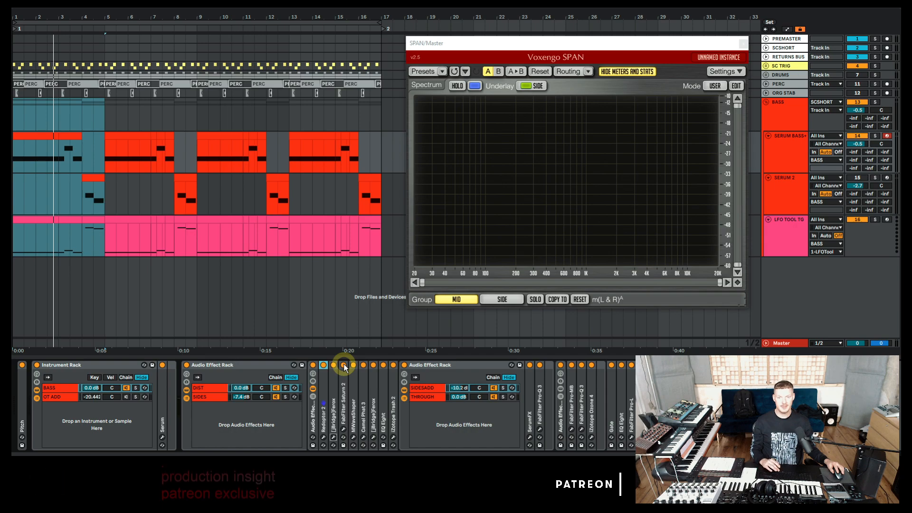
# Step: Bypass and re-enable FabFilter Saturn 2 during playback to compare the sound
pyautogui.press('space')
pyautogui.click(344, 365)
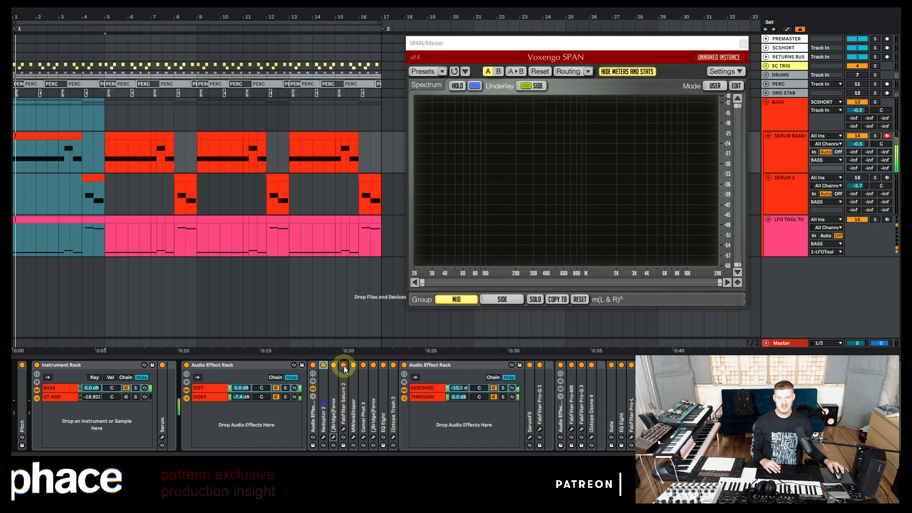
pyautogui.click(344, 365)
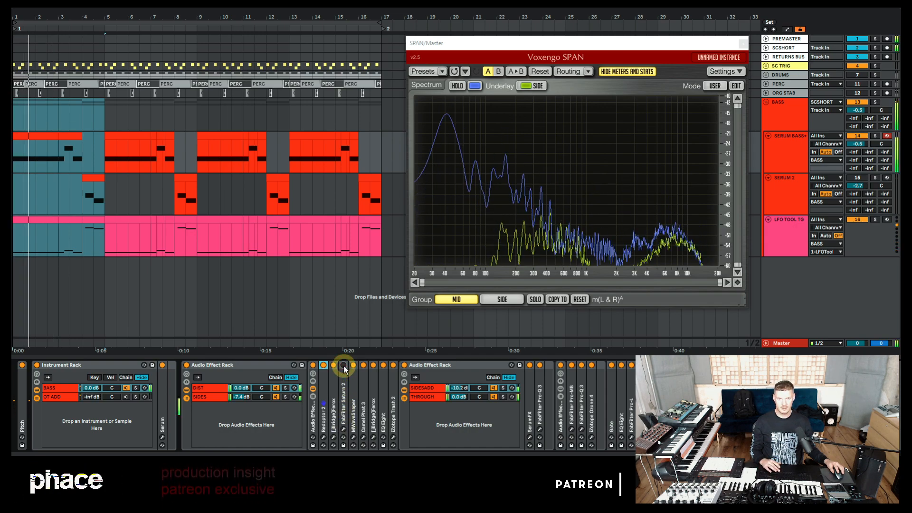
pyautogui.press('space')
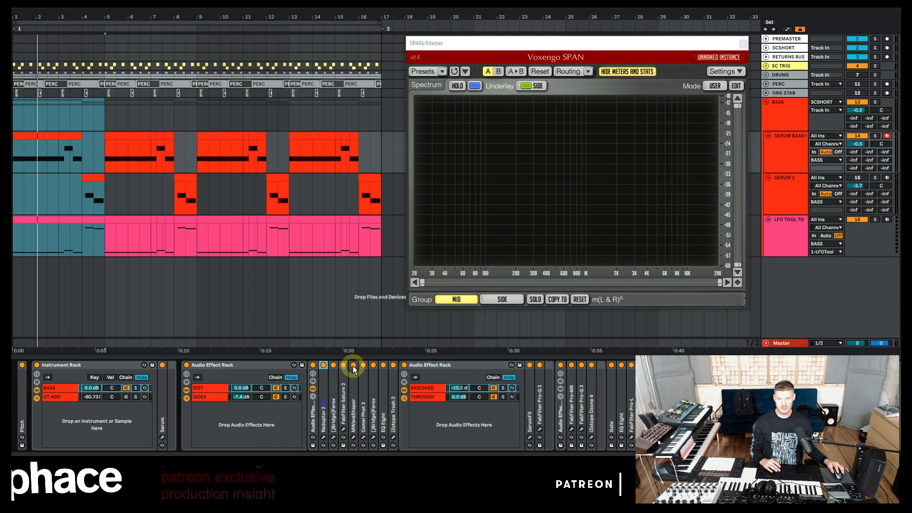
# Step: Inspect the Camel Phat 3 window, then bypass and re-enable the second Ferox instance during playback
pyautogui.press('space')
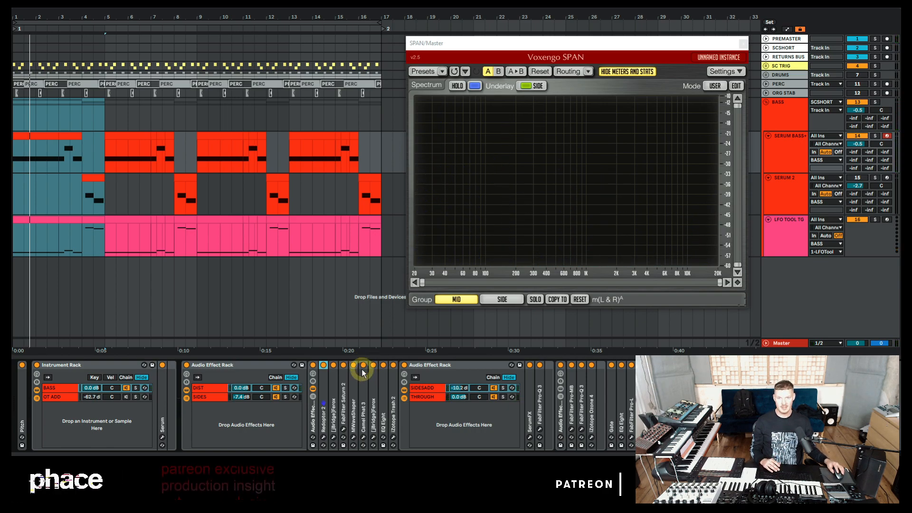
pyautogui.click(364, 437)
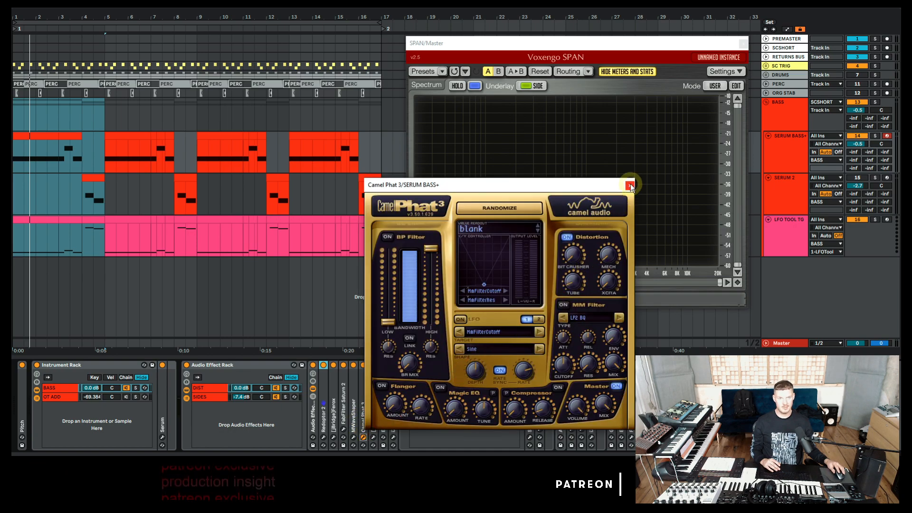
pyautogui.click(630, 186)
pyautogui.click(374, 365)
pyautogui.press('space')
pyautogui.click(374, 365)
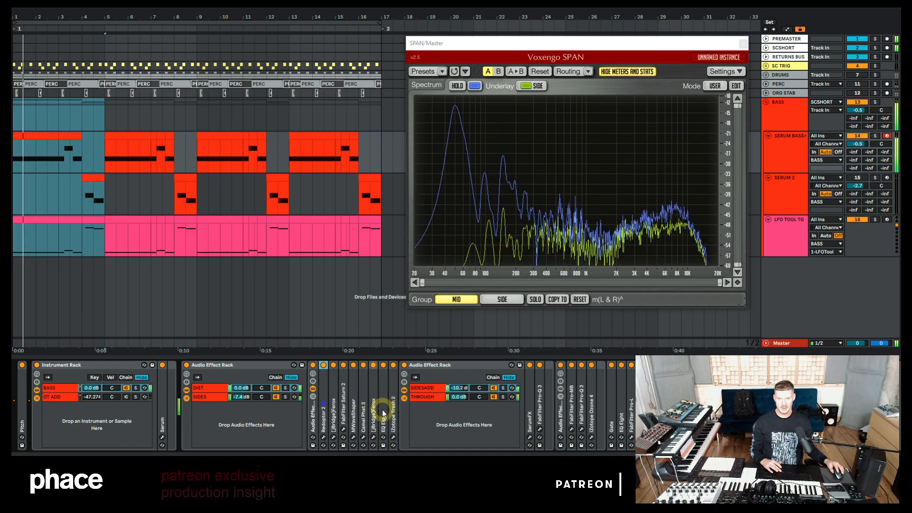
# Step: Expand EQ Eight and compare the bass with the EQ bypassed and enabled during playback
pyautogui.click(383, 410)
pyautogui.press('space')
pyautogui.click(384, 365)
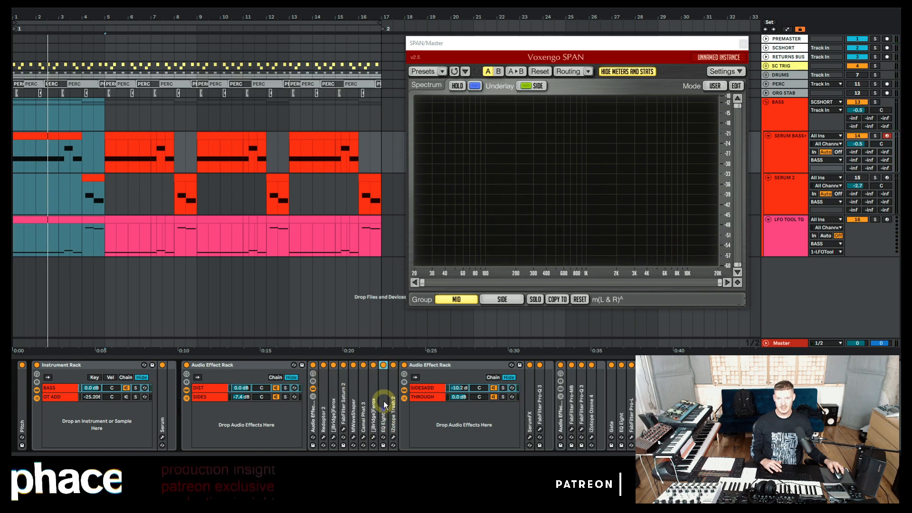
pyautogui.doubleClick(383, 401)
pyautogui.click(383, 365)
pyautogui.press('space')
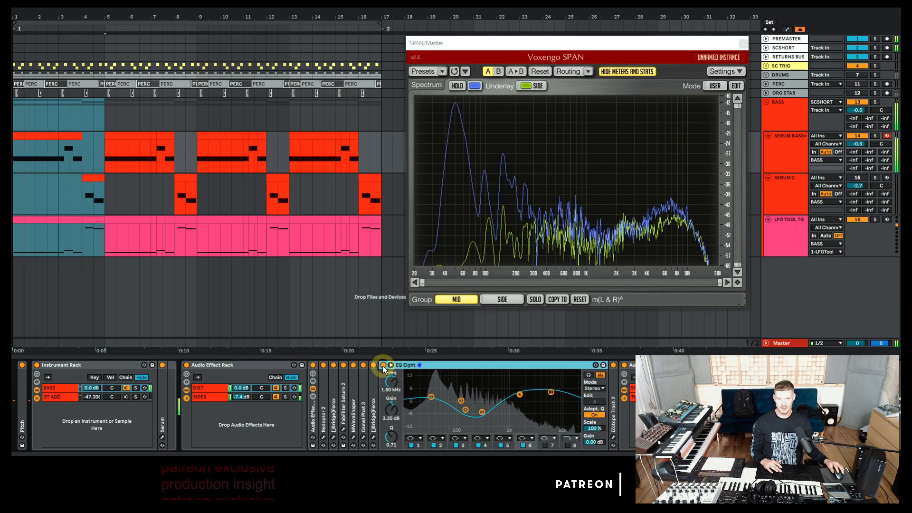
pyautogui.press('space')
pyautogui.press('space')
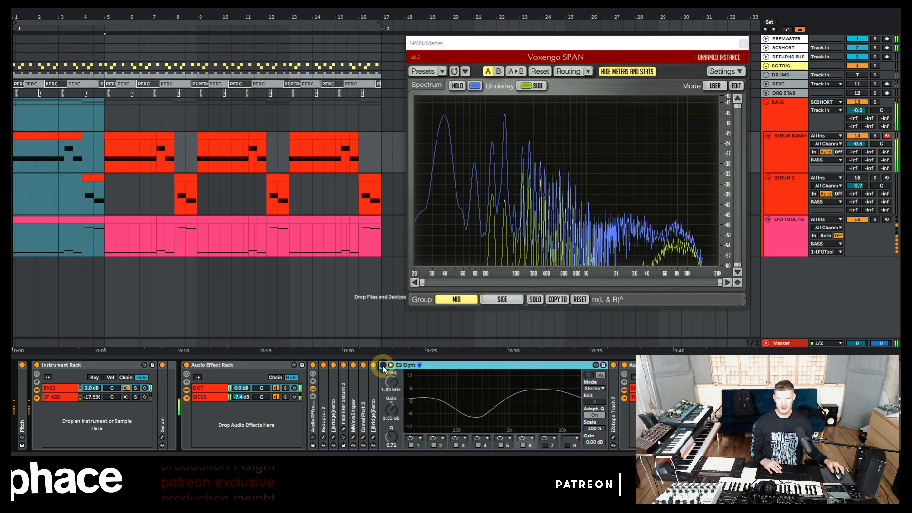
pyautogui.click(383, 365)
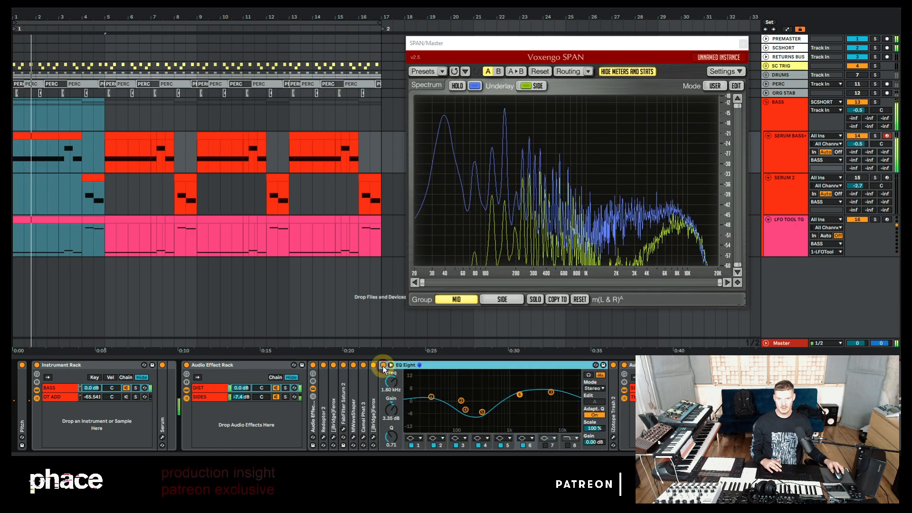
pyautogui.doubleClick(451, 368)
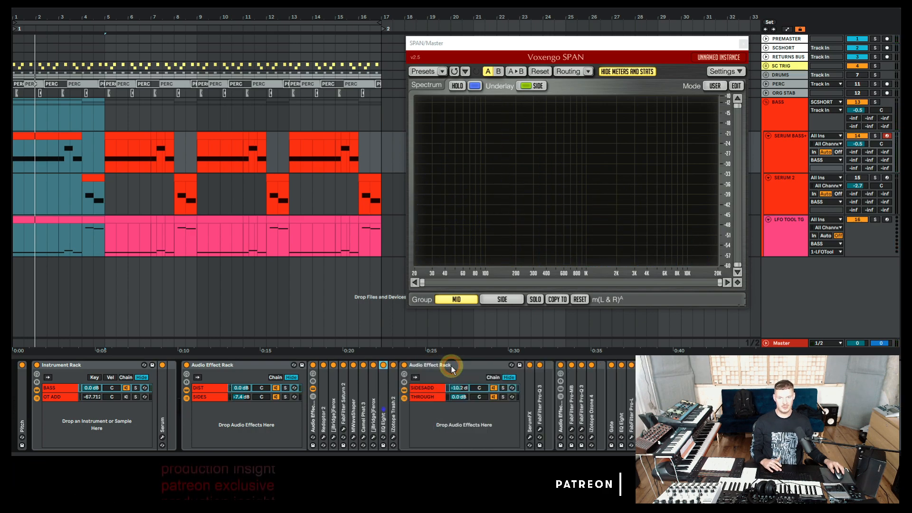
pyautogui.doubleClick(384, 395)
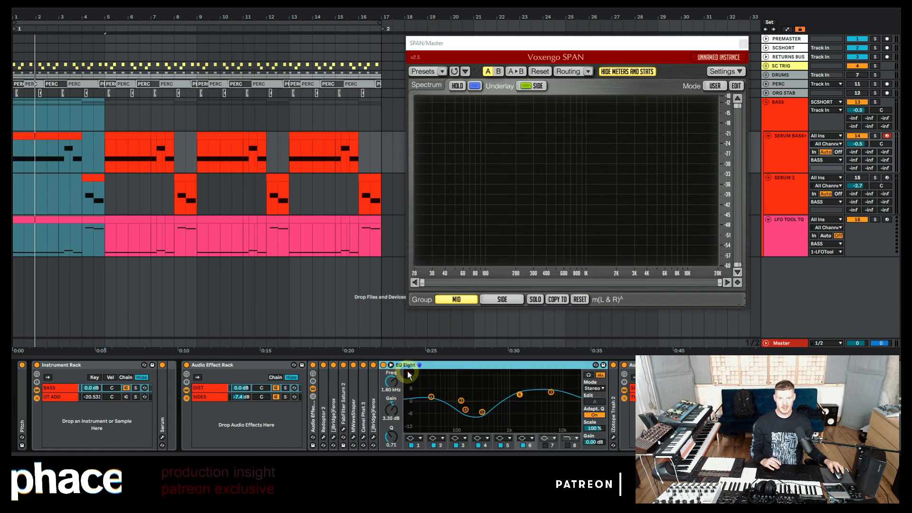
pyautogui.doubleClick(436, 367)
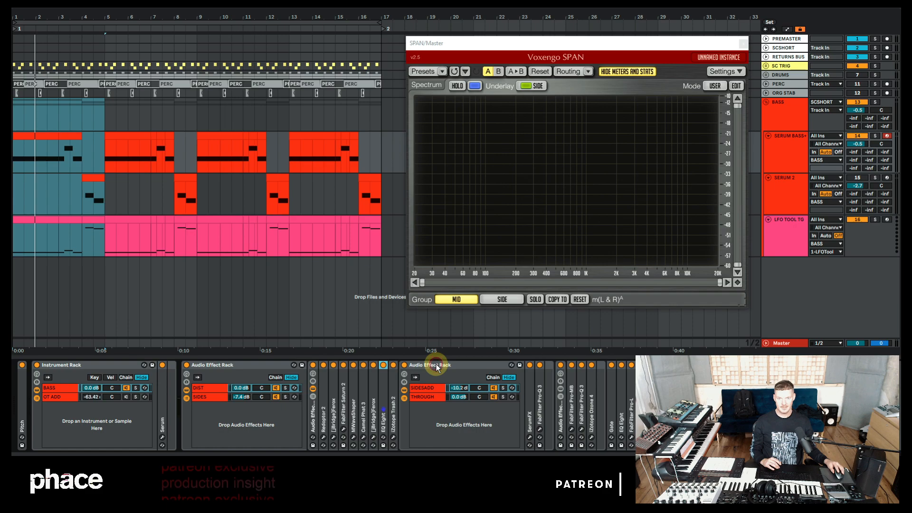
# Step: Open the iZotope Trash 2 plugin window to review its distortion settings, then close it
pyautogui.click(391, 399)
pyautogui.press('space')
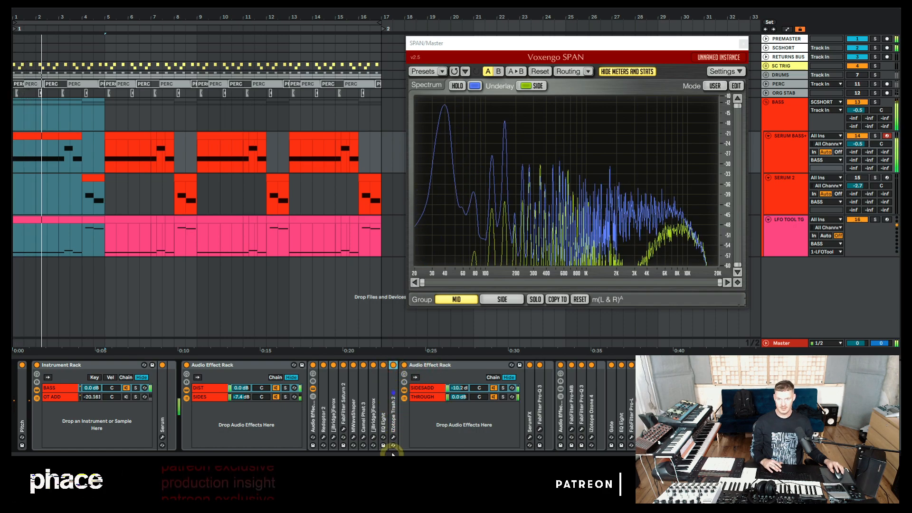
pyautogui.click(393, 437)
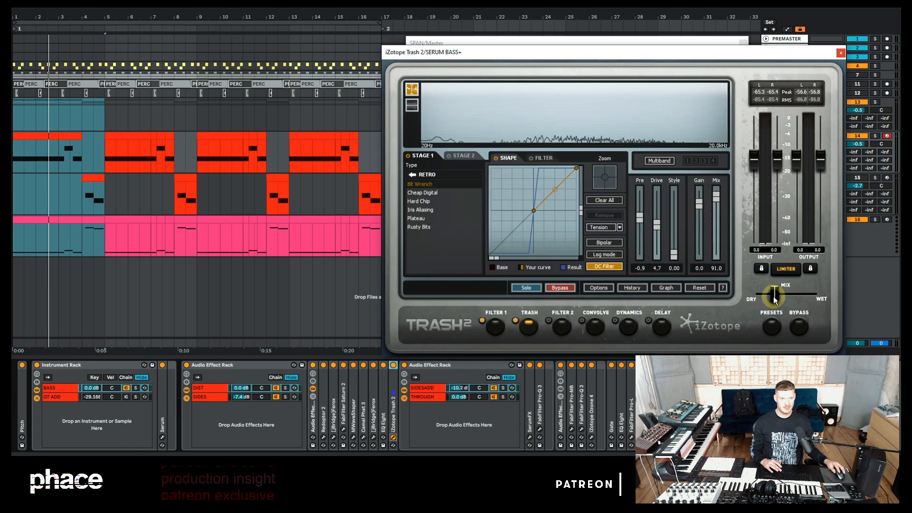
pyautogui.click(840, 52)
# Step: Solo the SIDESADD and THROUGH chains of the second Audio Effect Rack in turn during playback to compare them
pyautogui.press('space')
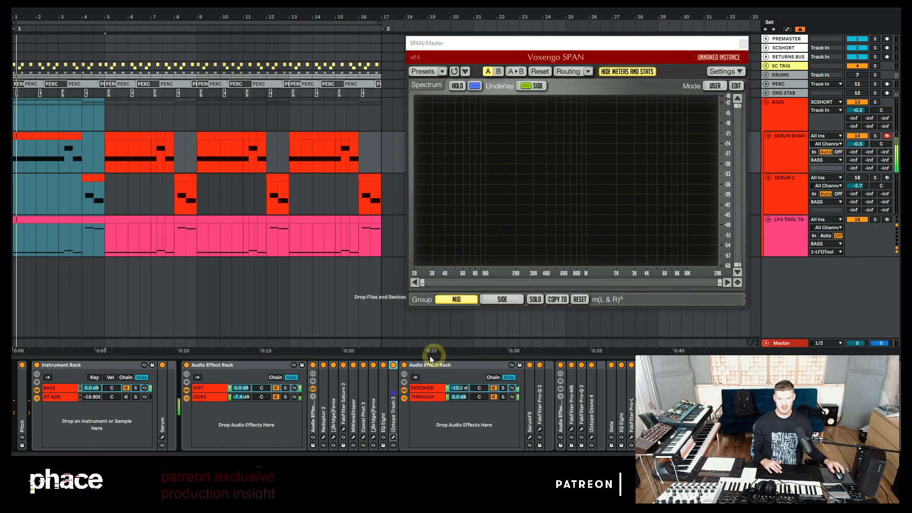
pyautogui.press('space')
pyautogui.click(423, 386)
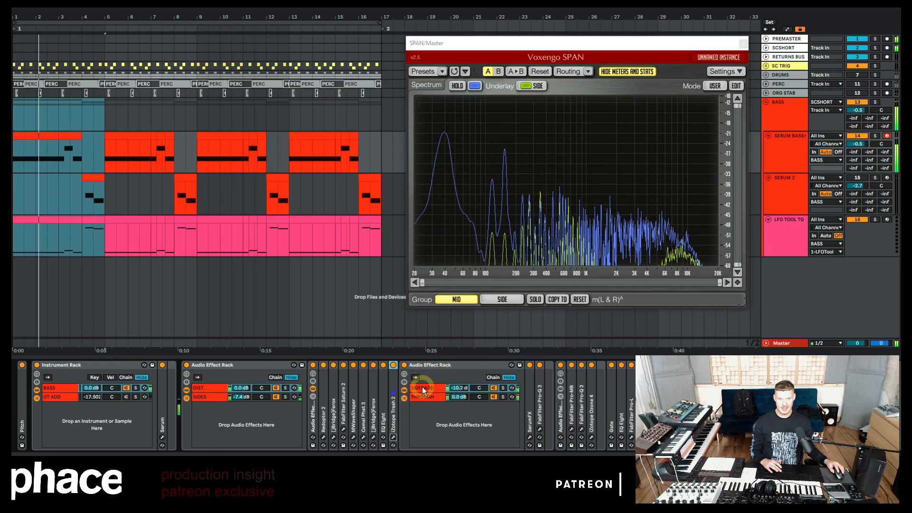
pyautogui.press('space')
pyautogui.click(494, 388)
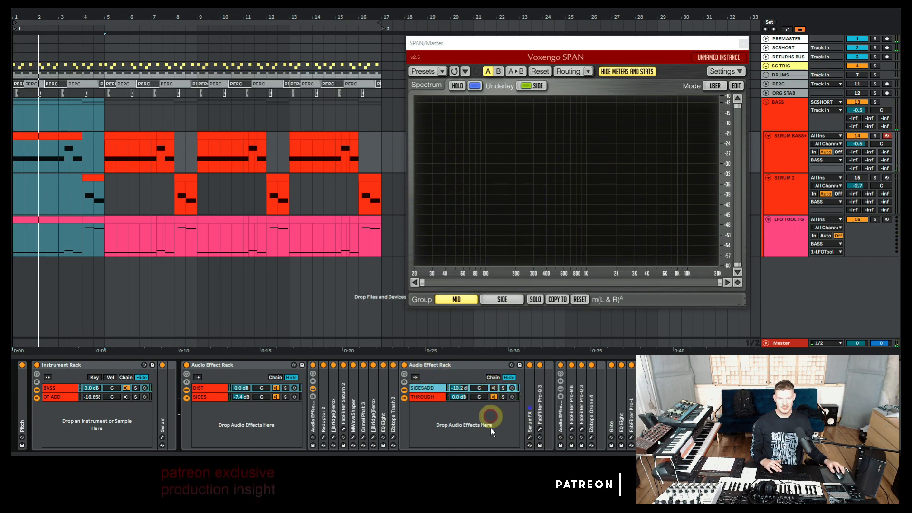
pyautogui.click(421, 398)
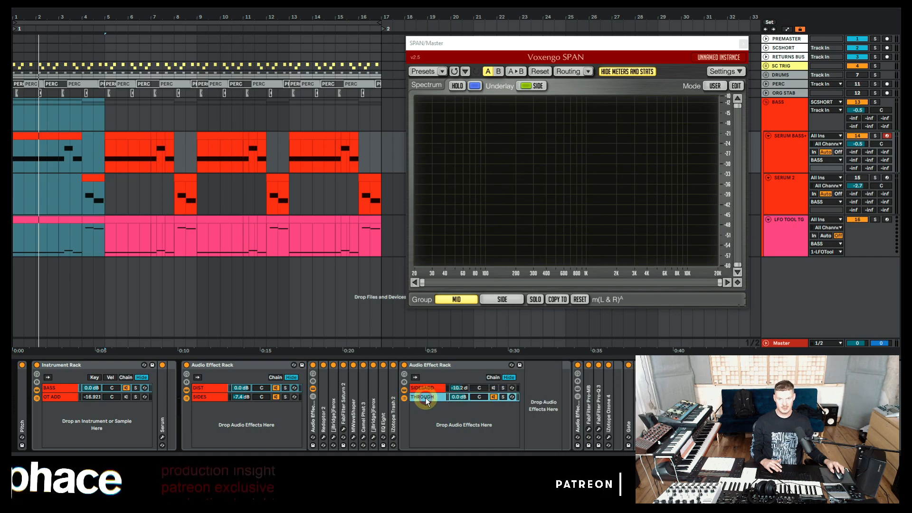
pyautogui.click(423, 387)
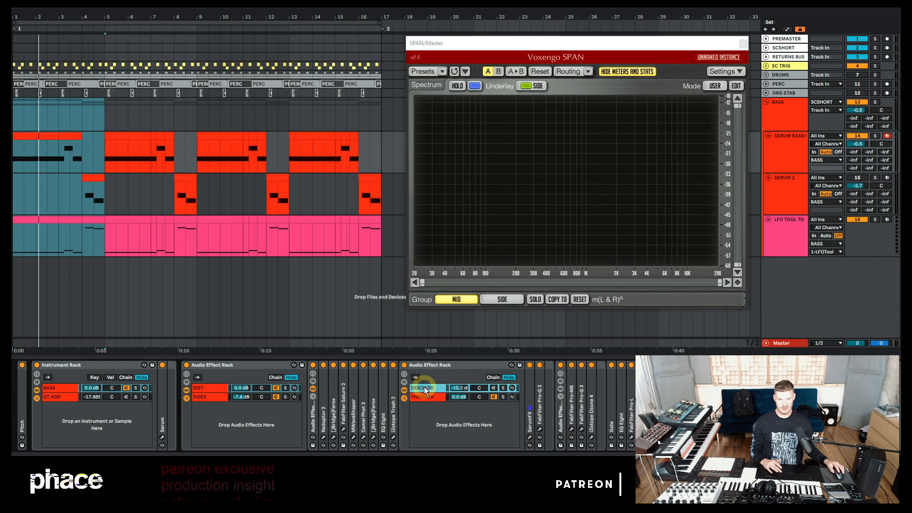
pyautogui.press('space')
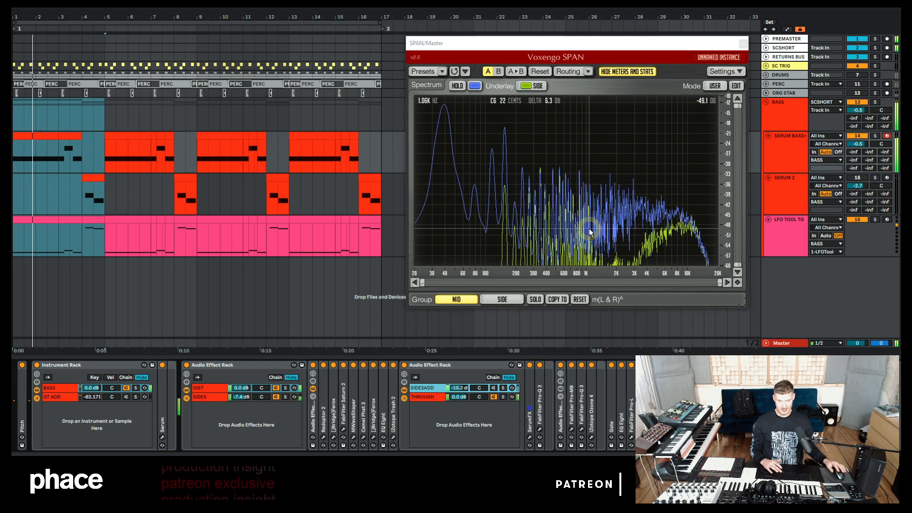
pyautogui.click(494, 388)
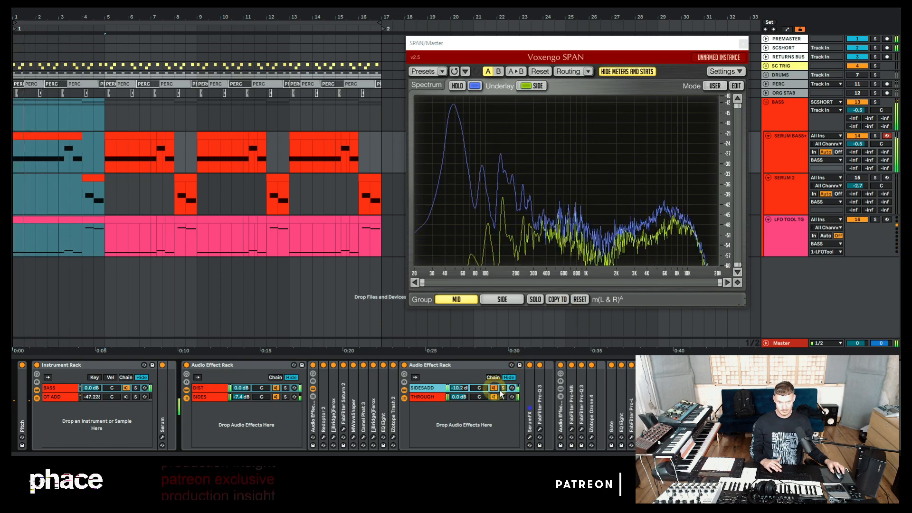
pyautogui.click(503, 388)
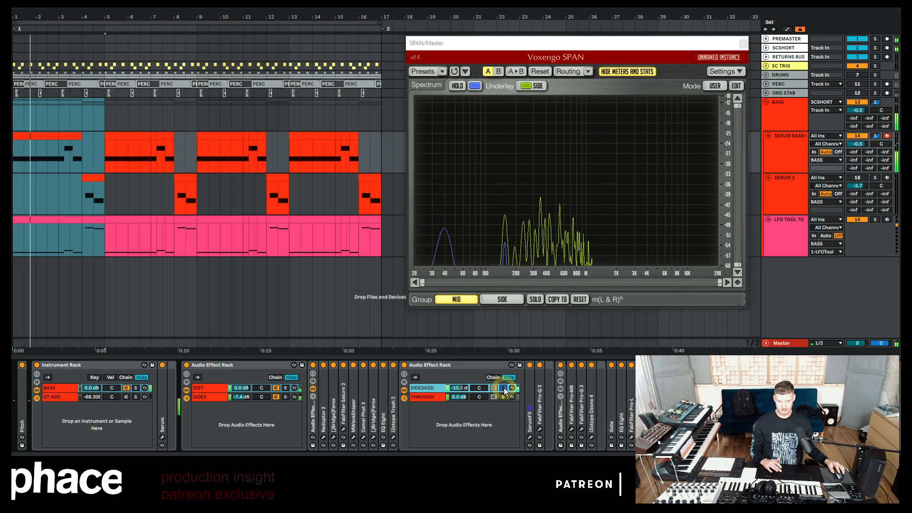
pyautogui.click(503, 388)
pyautogui.press('space')
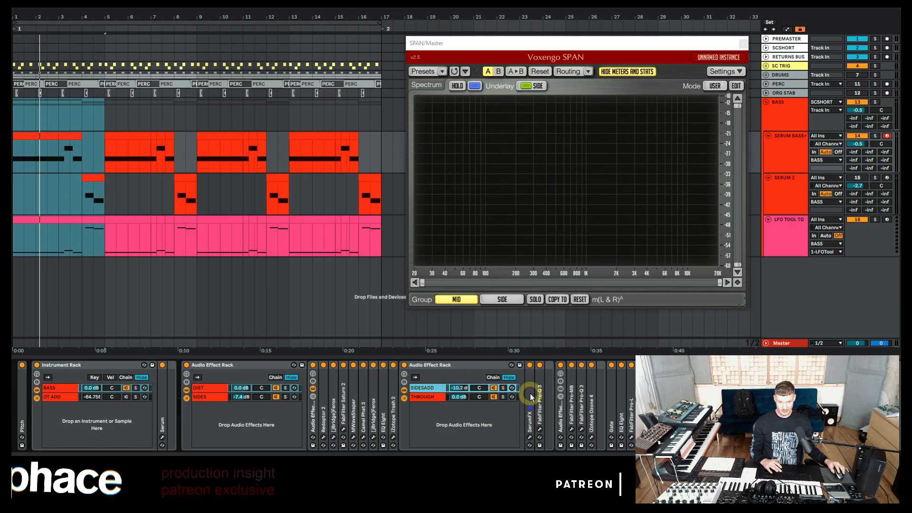
# Step: Open the SerumFX plugin to review its chorus and effect settings, then close and collapse it
pyautogui.doubleClick(530, 394)
pyautogui.click(545, 365)
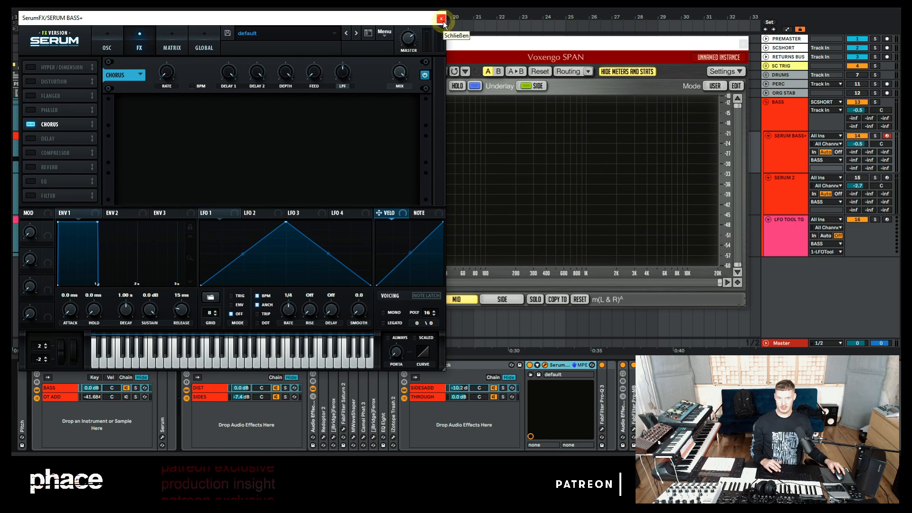
pyautogui.click(441, 19)
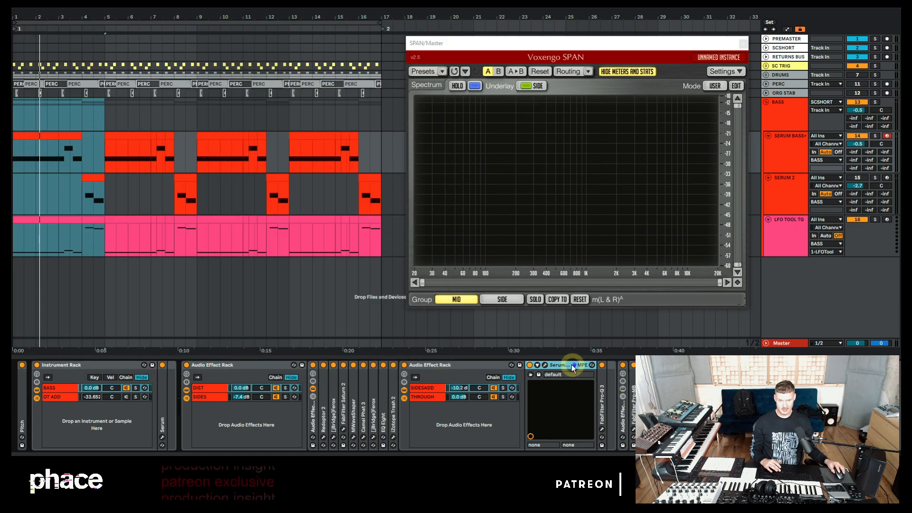
pyautogui.doubleClick(555, 364)
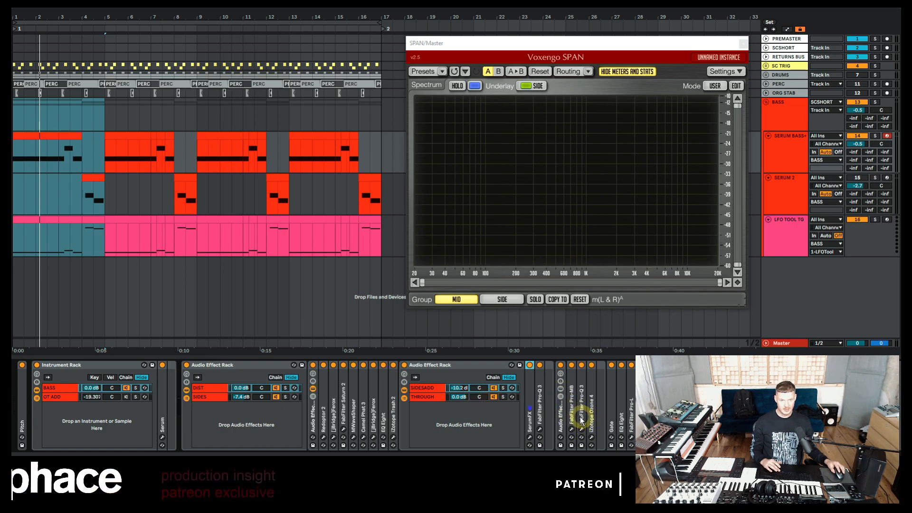
# Step: Expand the Erosion device, compare the bass with it bypassed and enabled during playback, then collapse it
pyautogui.click(562, 418)
pyautogui.click(562, 418)
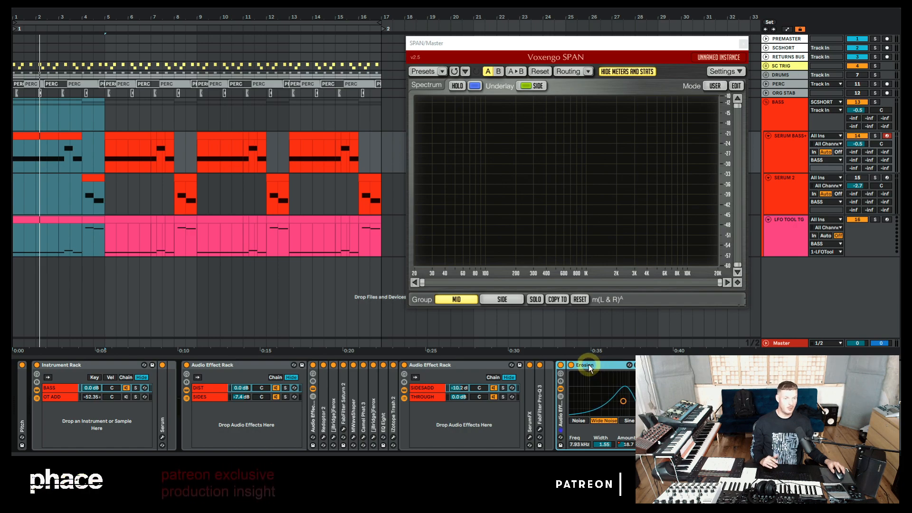
pyautogui.press('space')
pyautogui.click(560, 365)
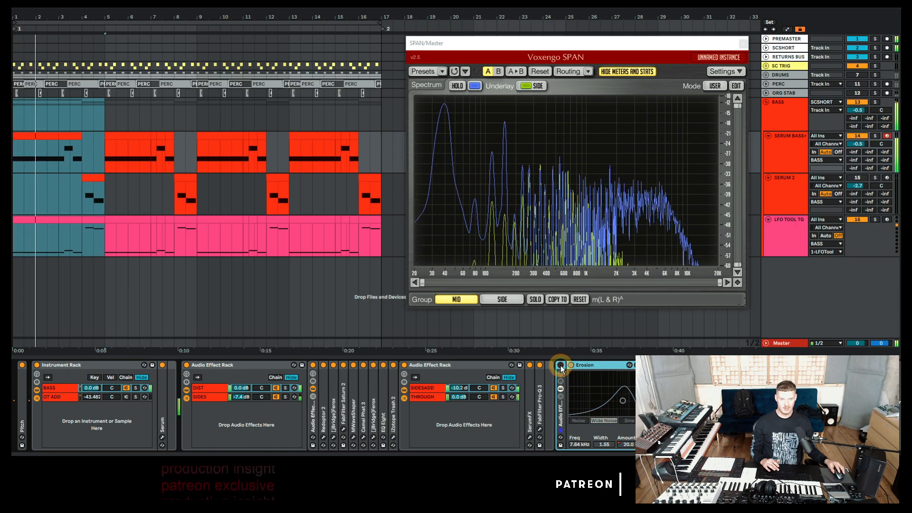
pyautogui.click(561, 365)
pyautogui.doubleClick(562, 424)
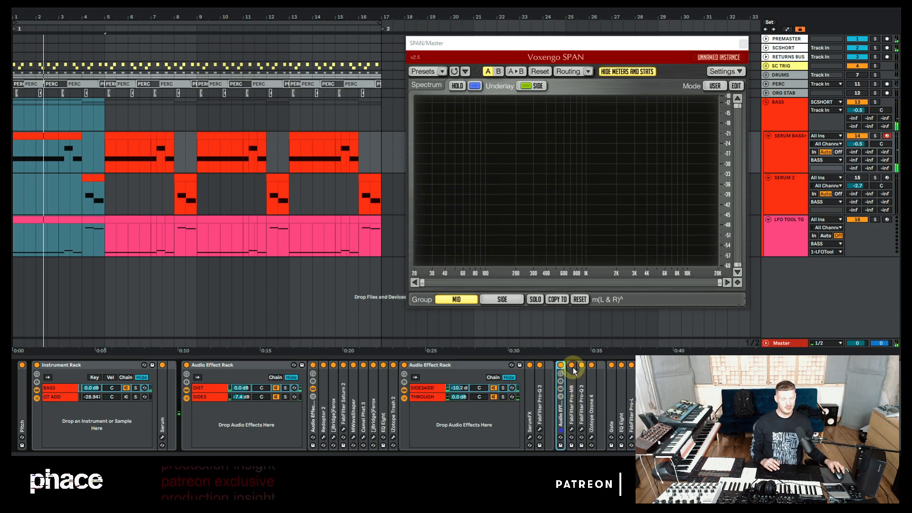
# Step: Review the FabFilter Pro-MB window, close it, then bypass and re-enable Pro-MB and Ozone 4 to compare
pyautogui.click(572, 431)
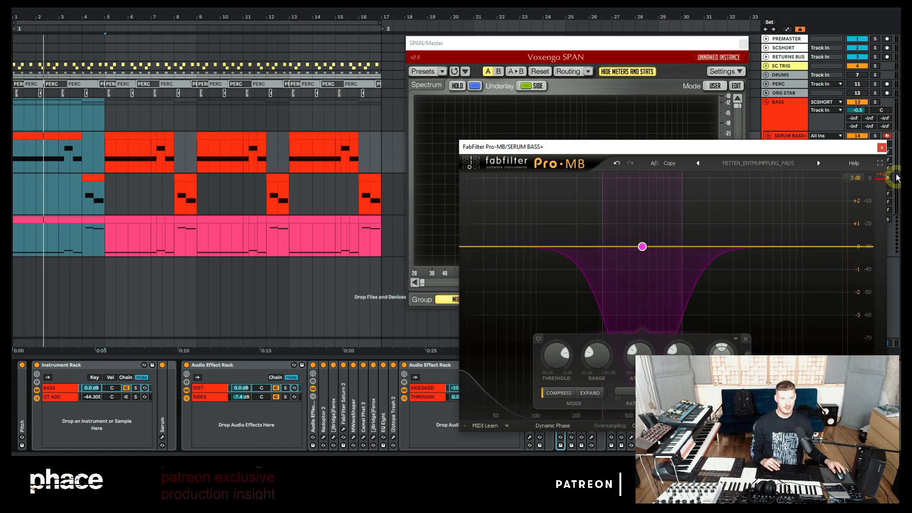
pyautogui.click(882, 148)
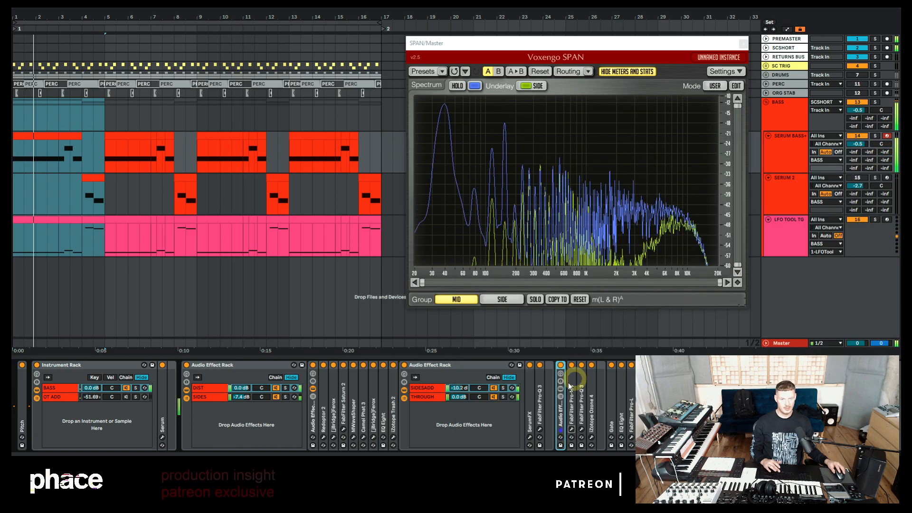
pyautogui.click(572, 366)
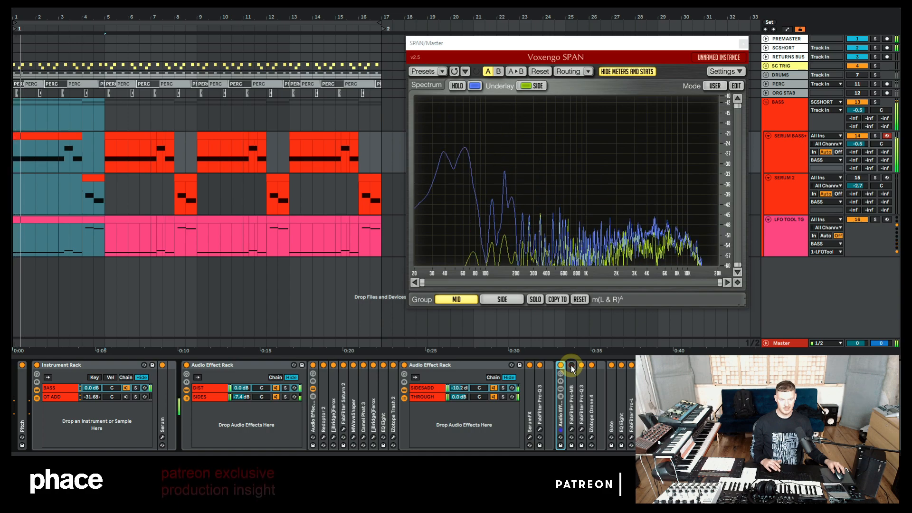
pyautogui.click(572, 365)
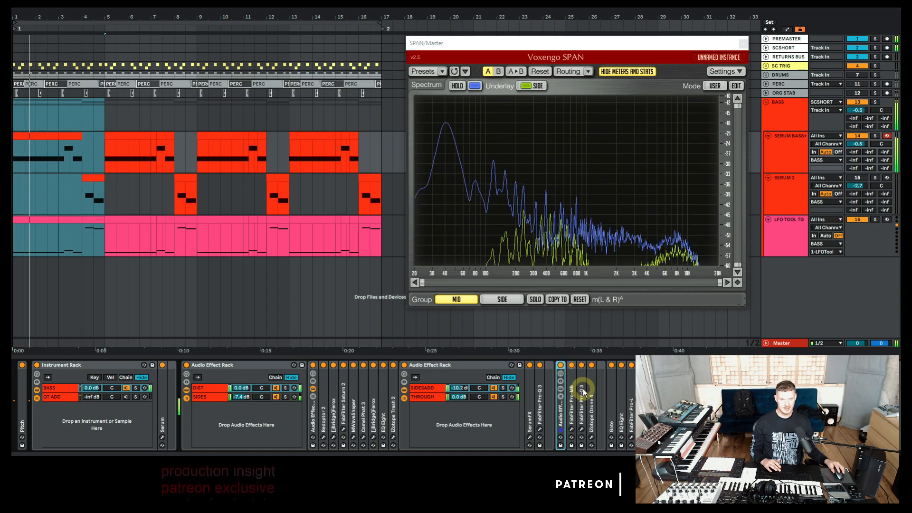
pyautogui.click(591, 365)
pyautogui.click(591, 366)
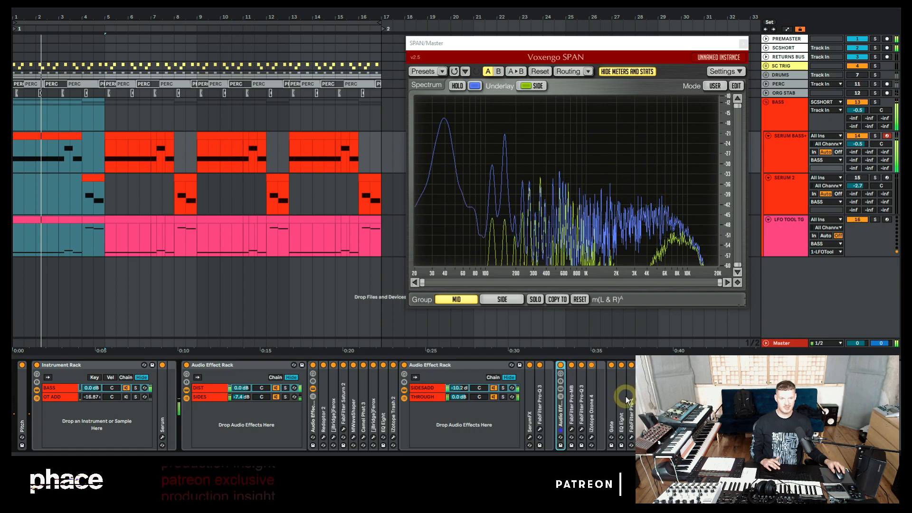
# Step: Expand the Gate, set its threshold to -7.65 dB, and compare it bypassed and enabled during playback
pyautogui.doubleClick(614, 384)
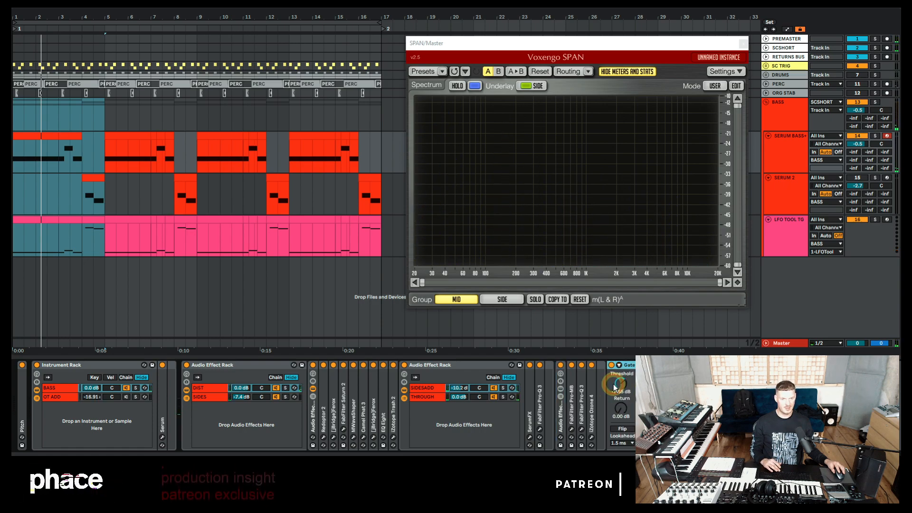
pyautogui.moveTo(615, 387); pyautogui.dragTo(615, 378)
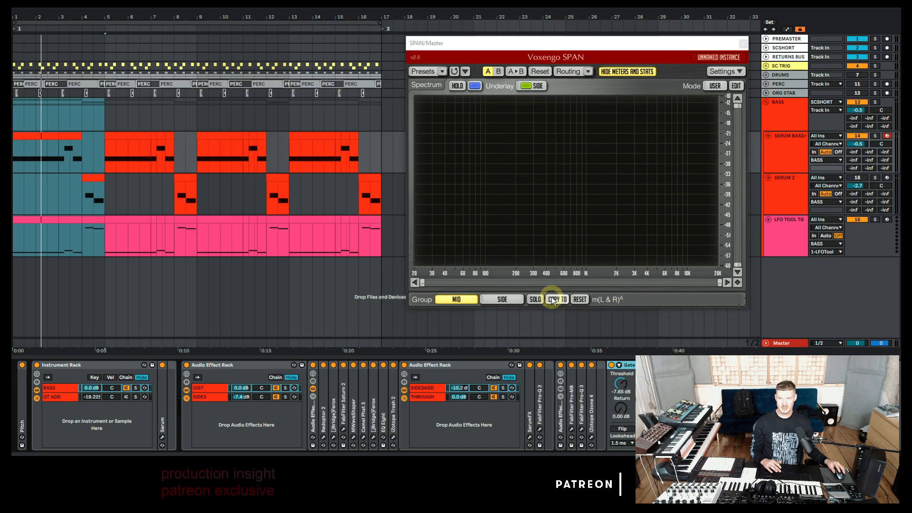
pyautogui.press('space')
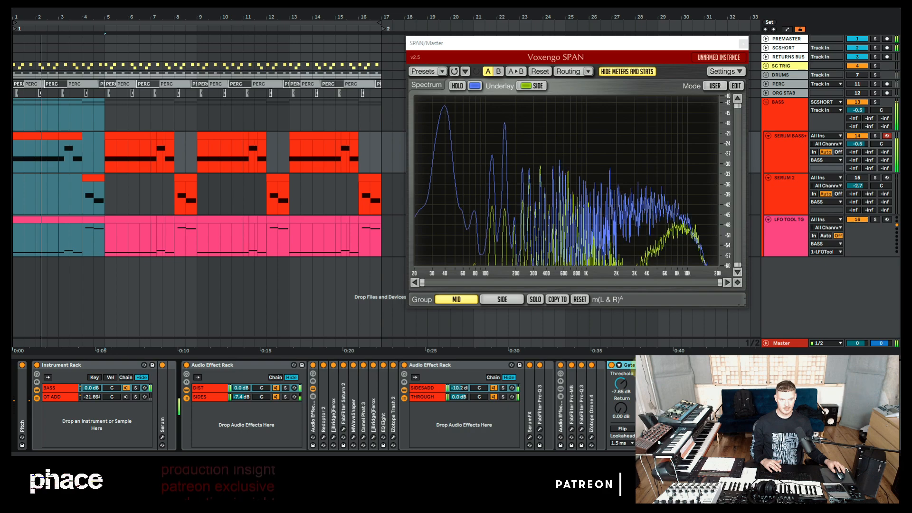
pyautogui.press('space')
pyautogui.doubleClick(663, 365)
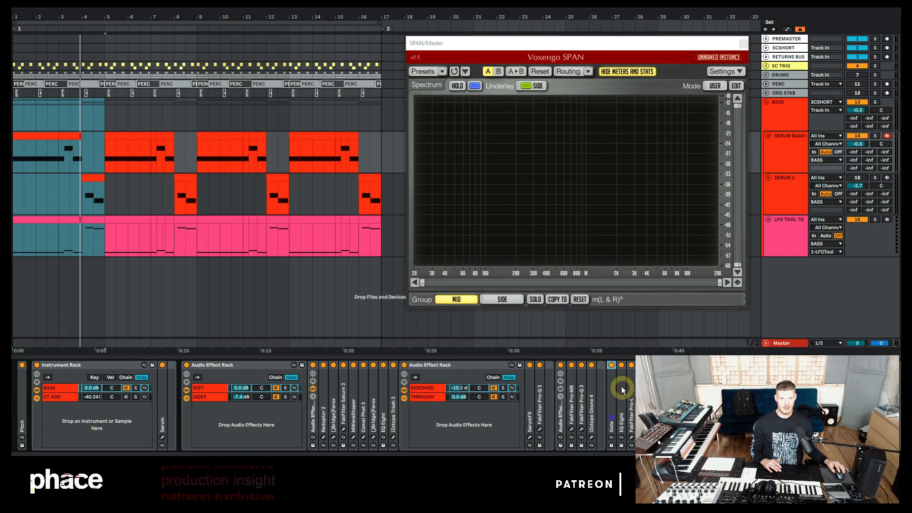
pyautogui.press('space')
pyautogui.click(621, 365)
pyautogui.click(621, 365)
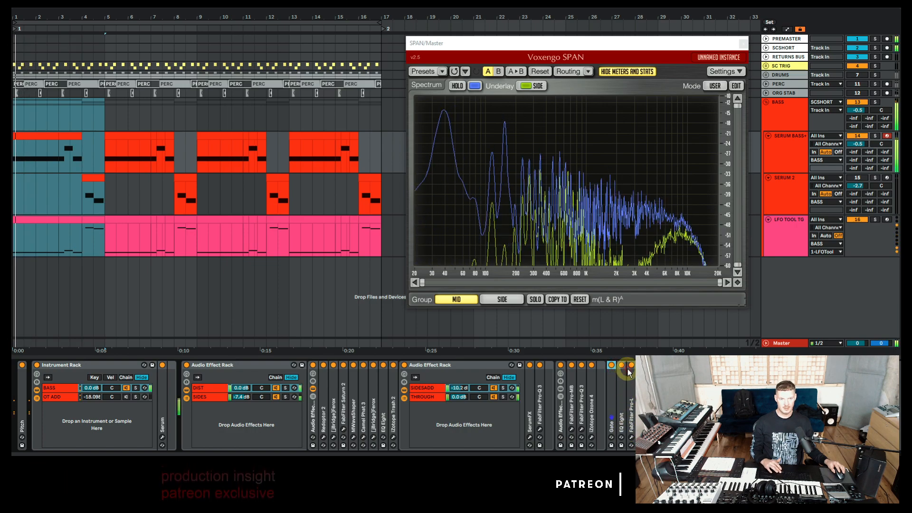
pyautogui.press('space')
# Step: Bypass and re-enable the first Audio Effect Rack with the DIST and SIDES chains during playback to compare
pyautogui.click(251, 363)
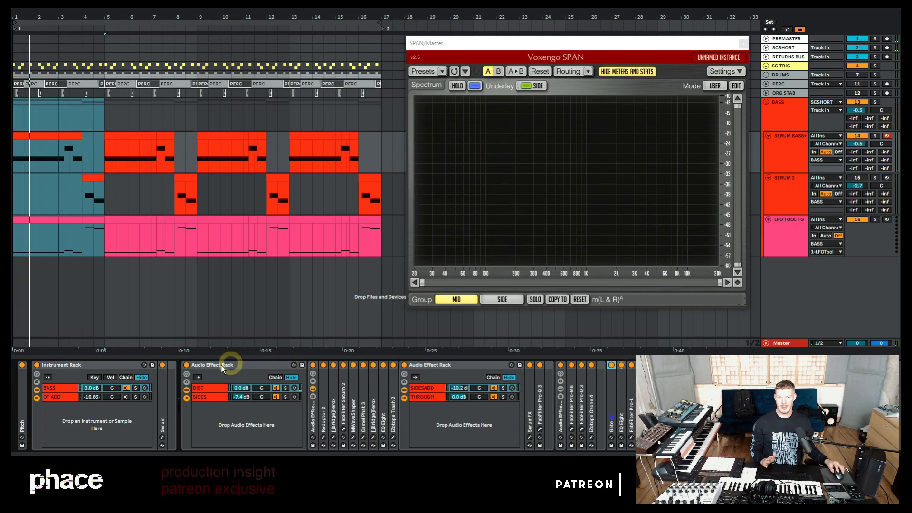
pyautogui.click(187, 366)
pyautogui.click(187, 365)
pyautogui.press('space')
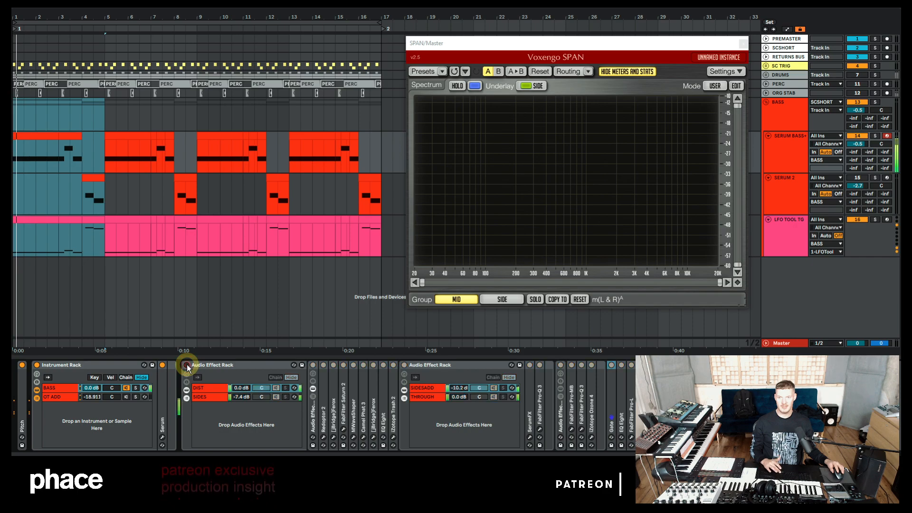
pyautogui.press('space')
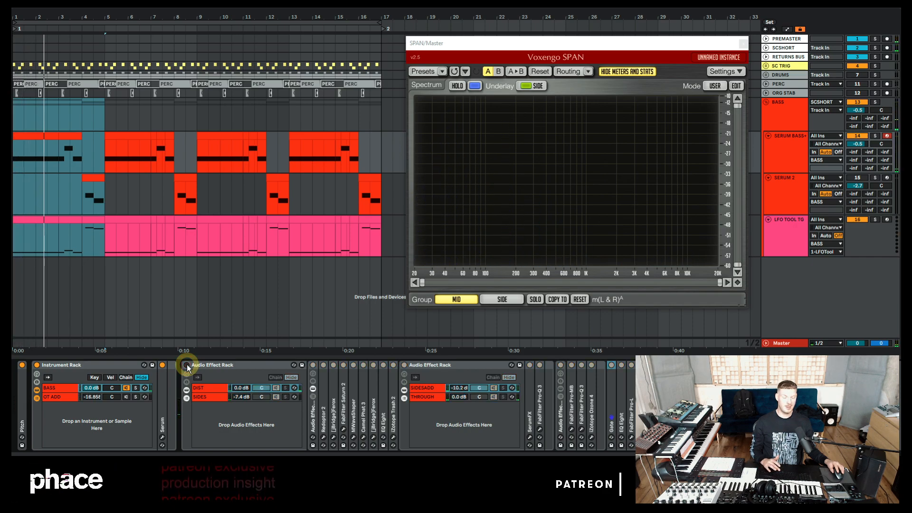
pyautogui.click(187, 365)
pyautogui.press('space')
pyautogui.press('space')
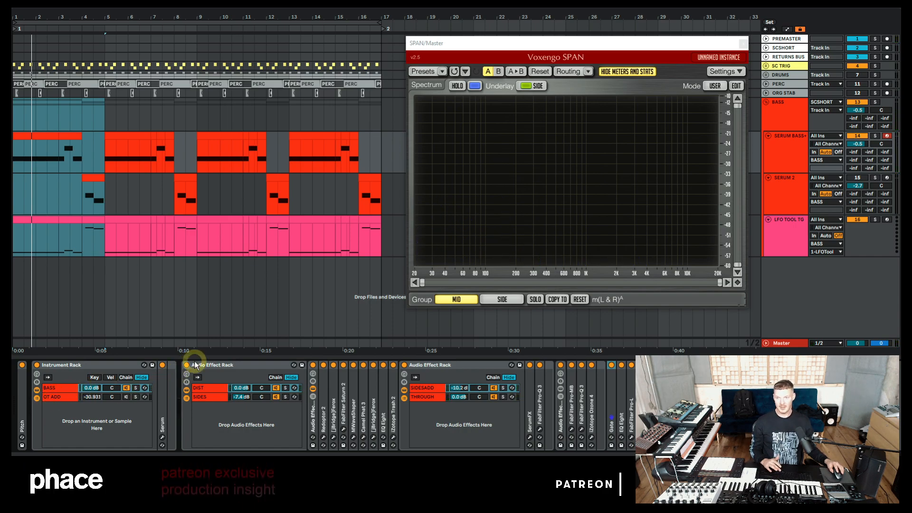
# Step: Select the OT ADD chain, open its Serum patch, and solo the chain to review its layer
pyautogui.doubleClick(219, 366)
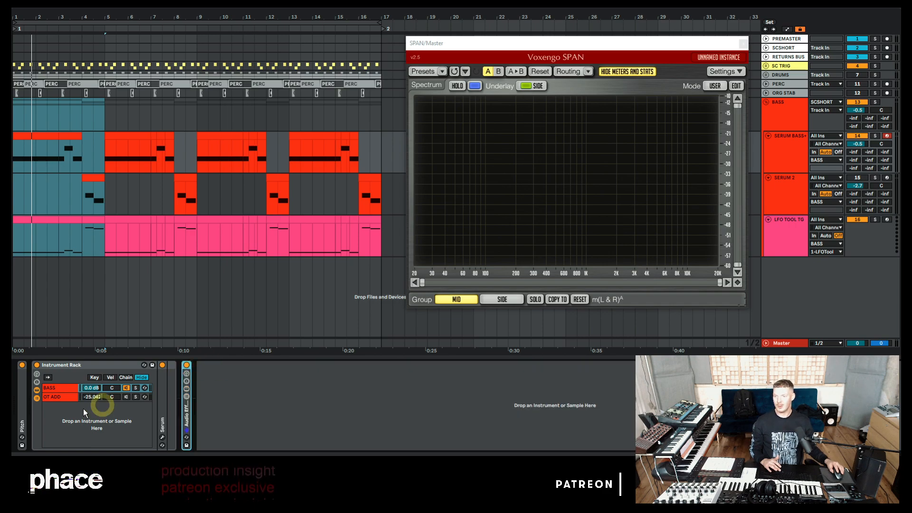
pyautogui.click(59, 397)
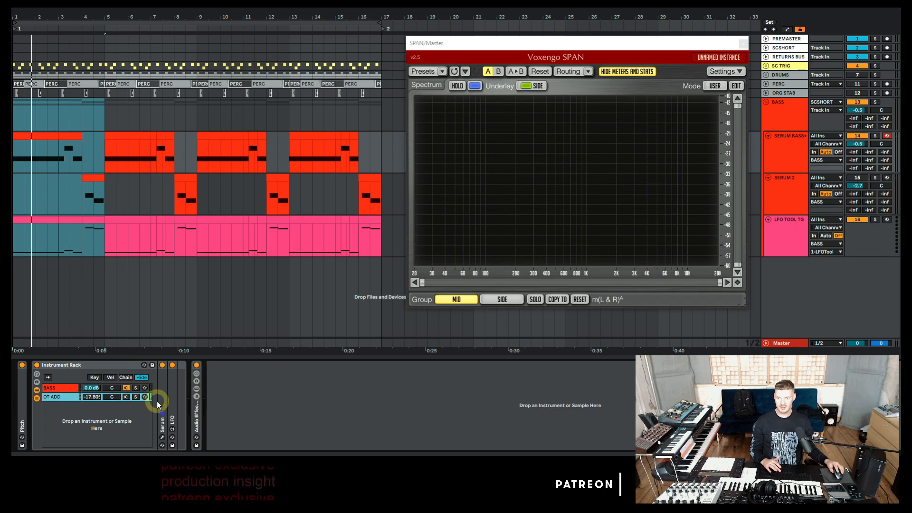
pyautogui.doubleClick(163, 384)
pyautogui.click(172, 376)
pyautogui.click(376, 267)
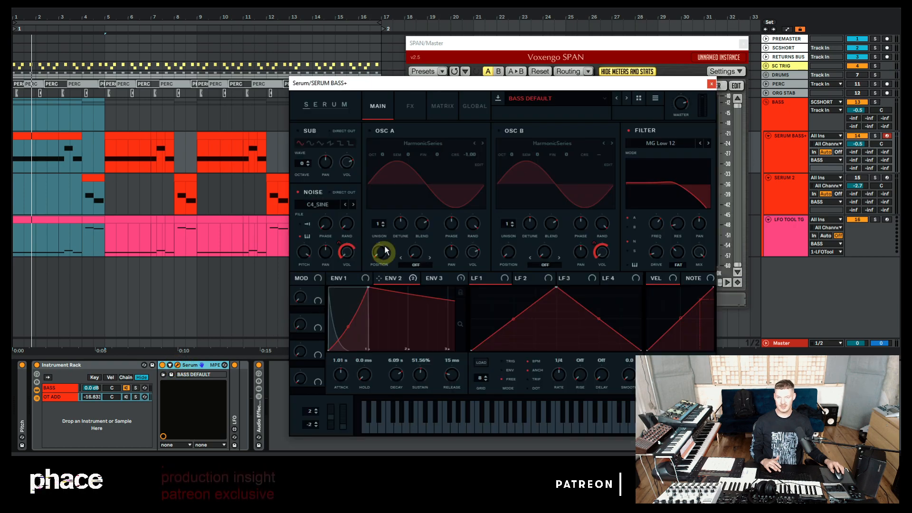
pyautogui.click(135, 397)
pyautogui.click(126, 397)
pyautogui.click(317, 260)
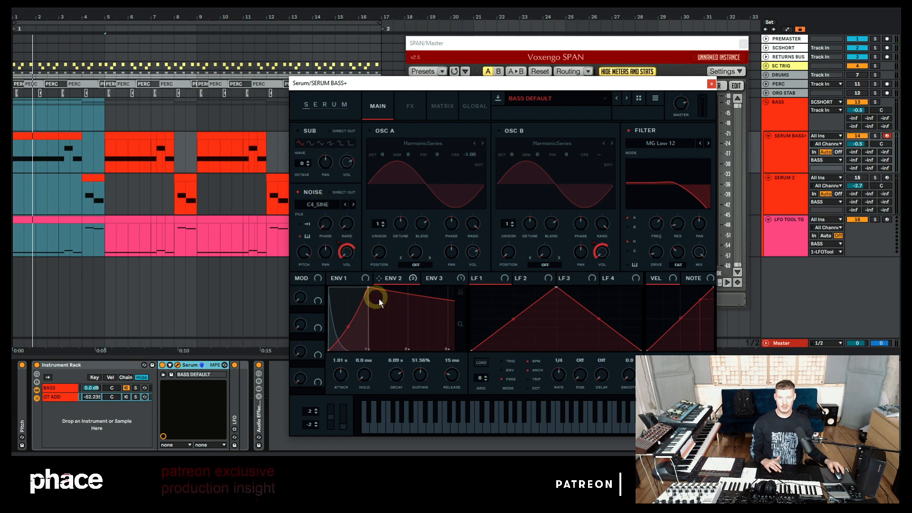
pyautogui.moveTo(421, 282); pyautogui.dragTo(351, 247)
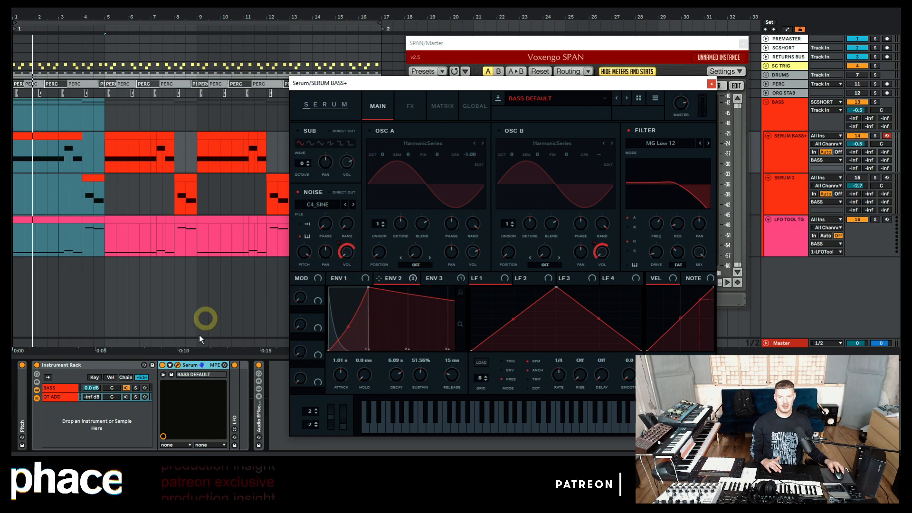
pyautogui.click(127, 398)
# Step: Lower the Serum noise oscillator's pitch during playback, then close the Serum window
pyautogui.press('space')
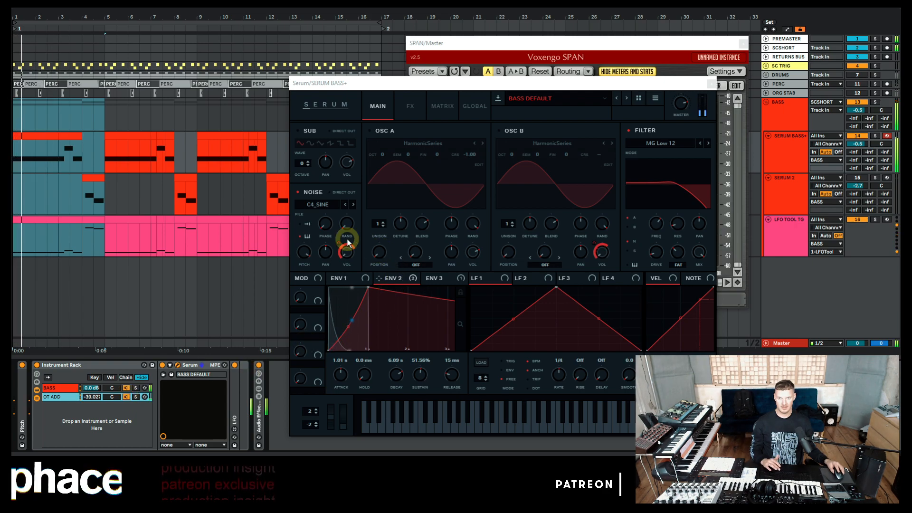
pyautogui.click(304, 255)
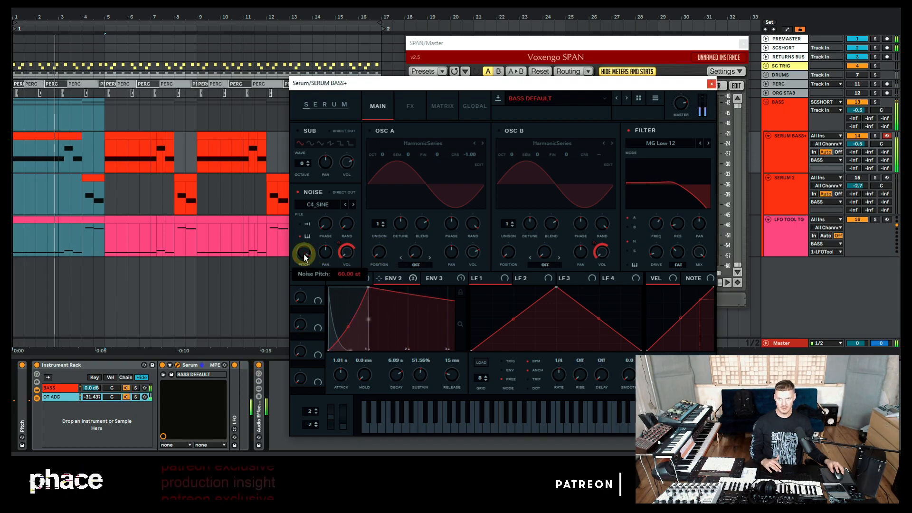
pyautogui.moveTo(305, 256); pyautogui.dragTo(305, 264)
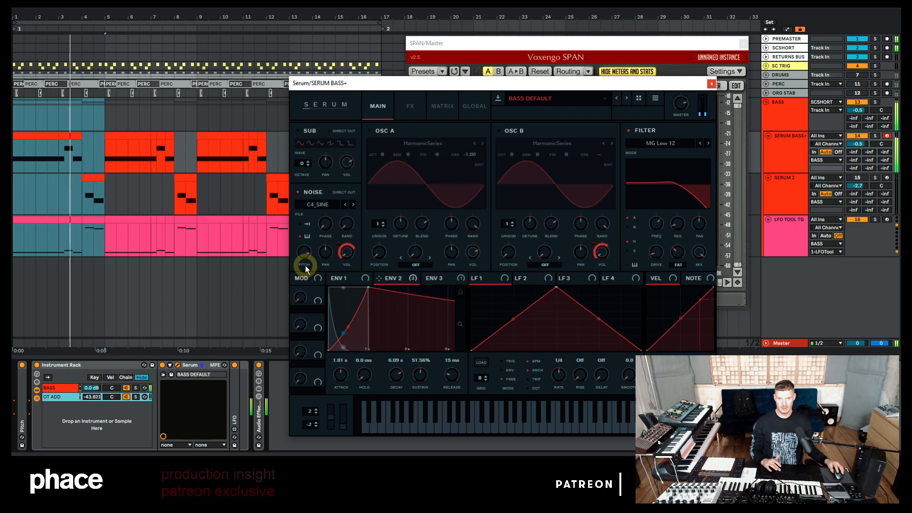
pyautogui.click(711, 84)
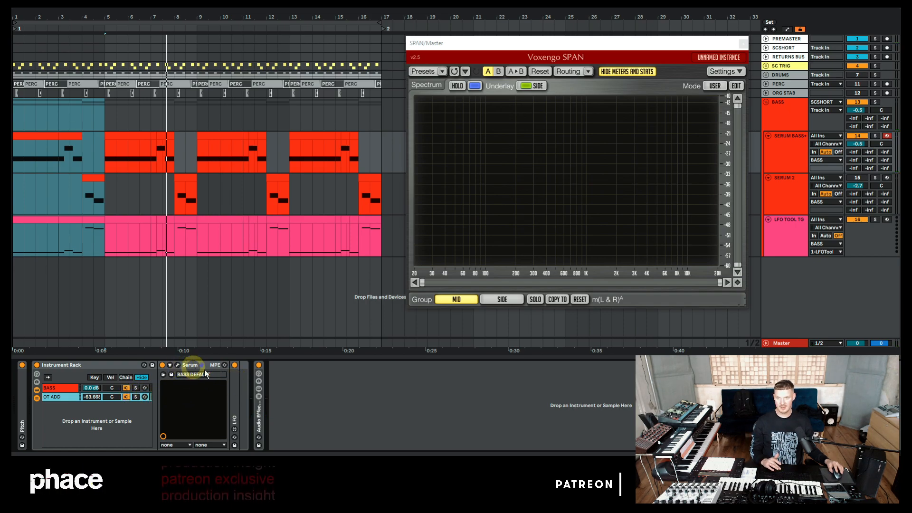
# Step: Expand the LFO device to inspect its Chain Volume modulation, then collapse it
pyautogui.doubleClick(232, 380)
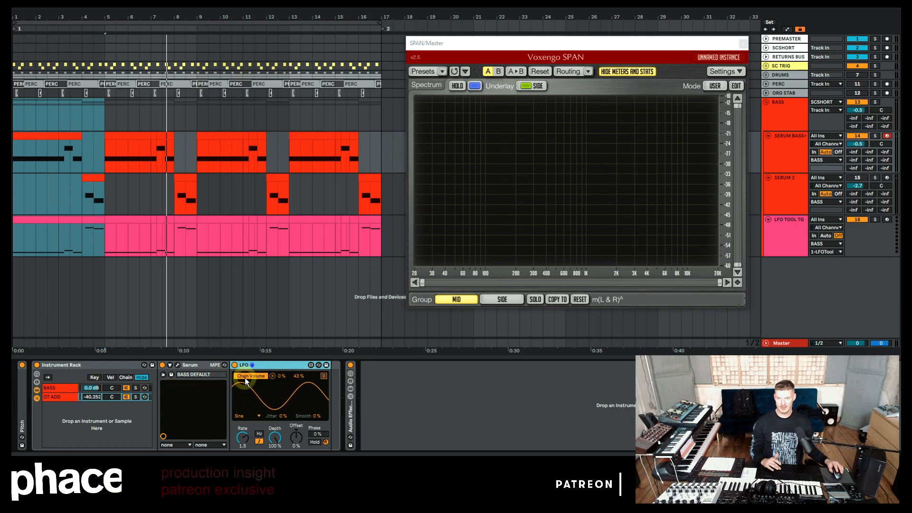
pyautogui.doubleClick(268, 365)
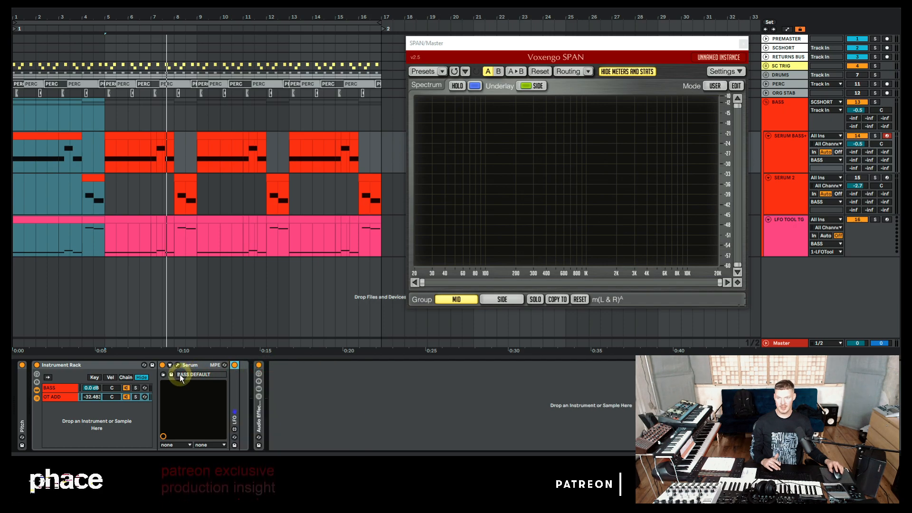
pyautogui.moveTo(478, 266)
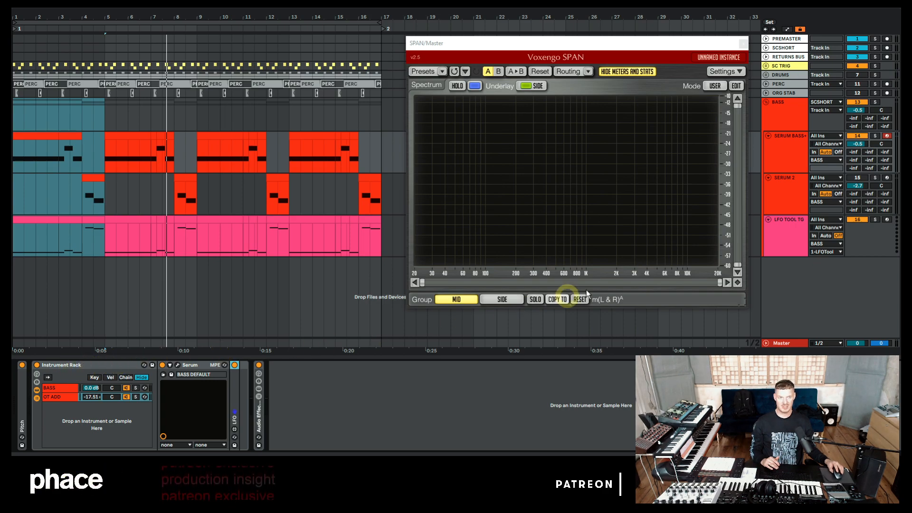
# Step: Select the SERUM 2 track and play back from its bass clip
pyautogui.click(781, 192)
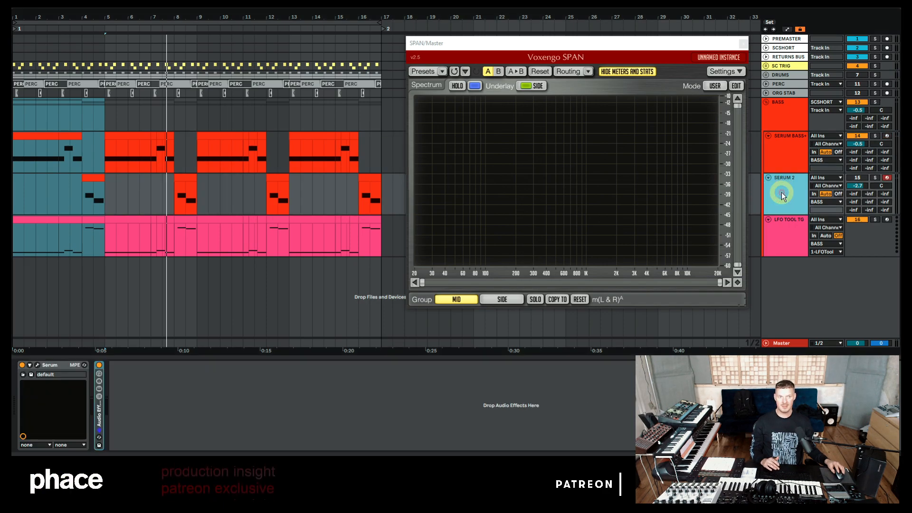
pyautogui.click(859, 178)
pyautogui.click(120, 399)
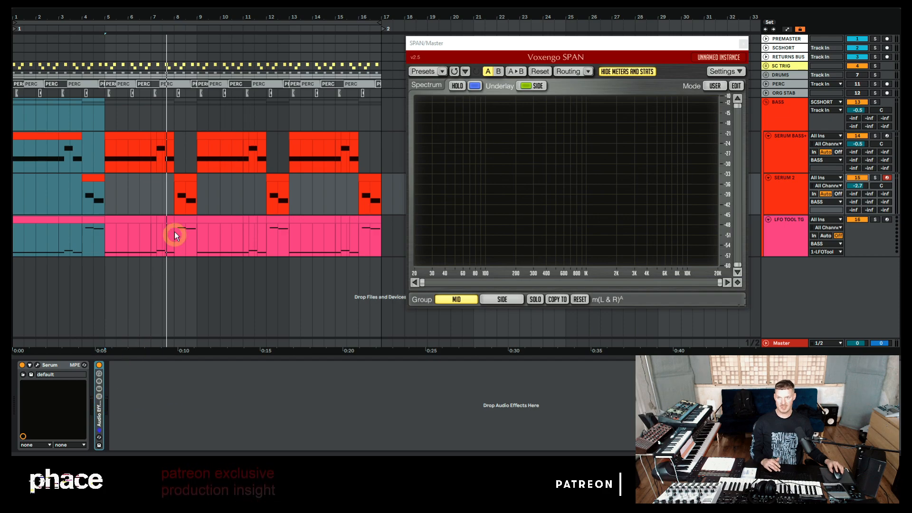
pyautogui.click(99, 176)
pyautogui.press('space')
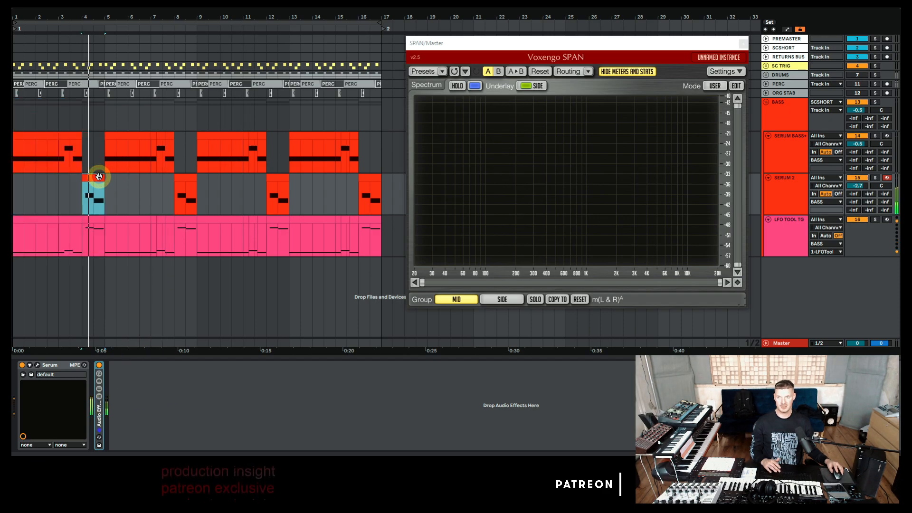
pyautogui.press('space')
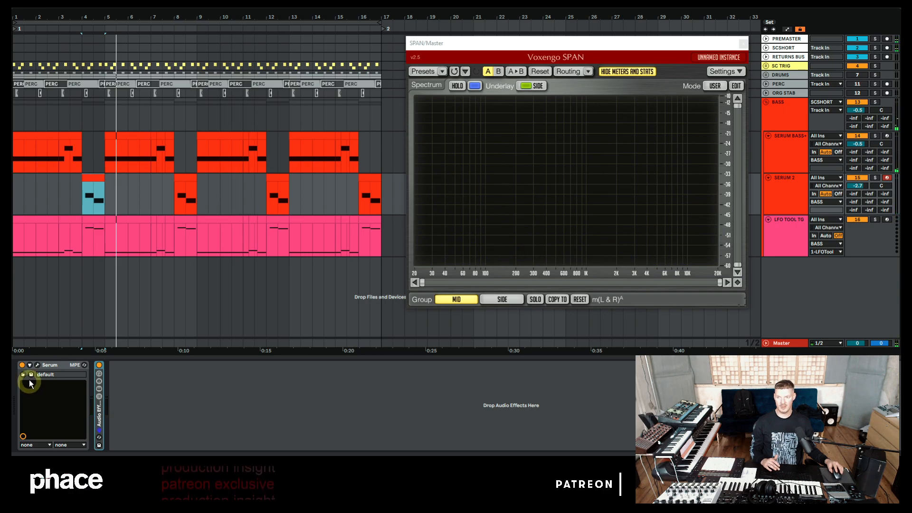
# Step: Open the SERUM 2 track's Serum patch to review it, close it, and play the track
pyautogui.click(38, 365)
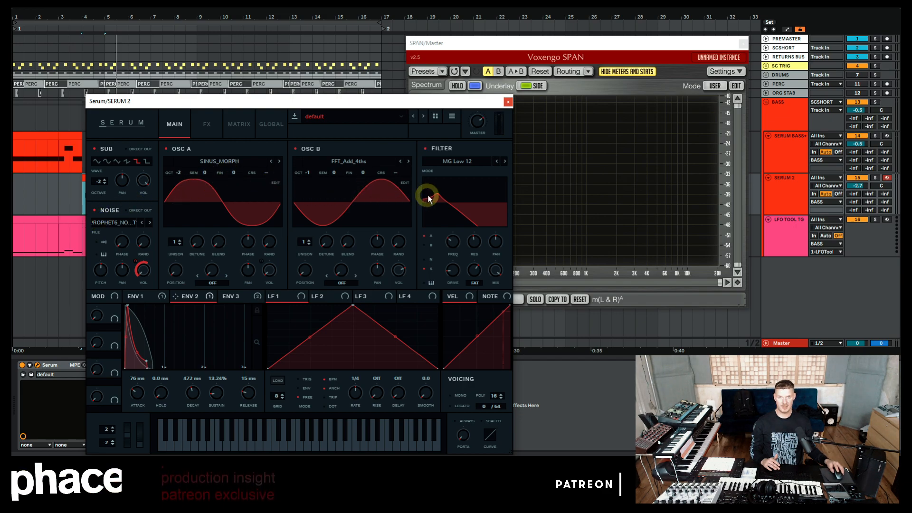
pyautogui.click(508, 102)
pyautogui.press('space')
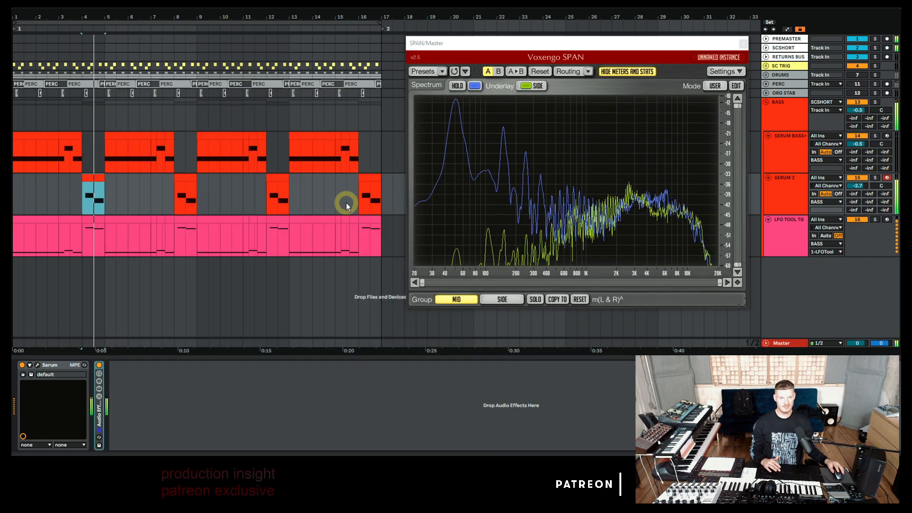
pyautogui.press('space')
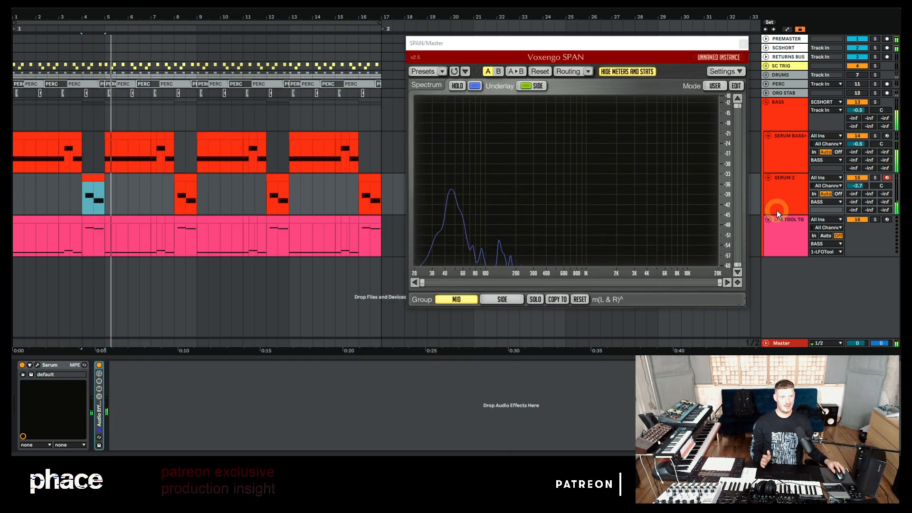
# Step: Activate the ORG STAB, PERC and DRUMS tracks and play the bass together with them
pyautogui.click(859, 92)
pyautogui.click(859, 82)
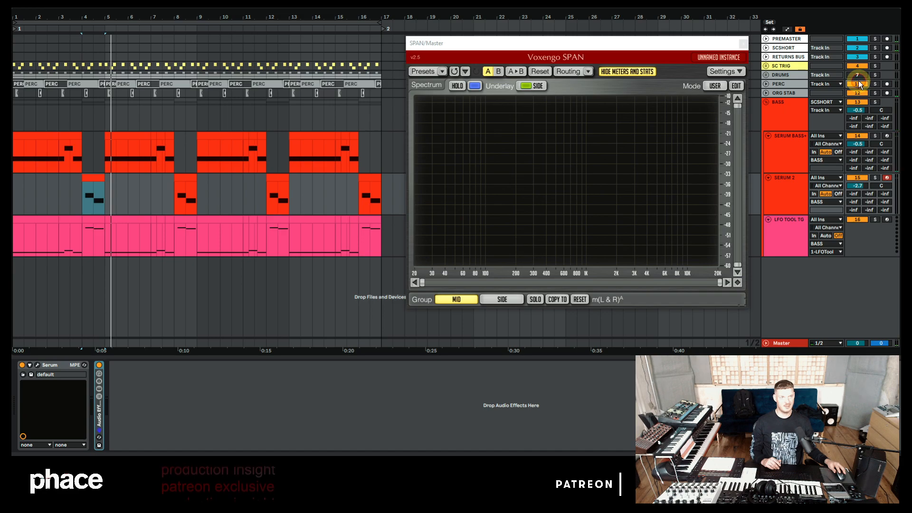
pyautogui.click(859, 75)
pyautogui.press('space')
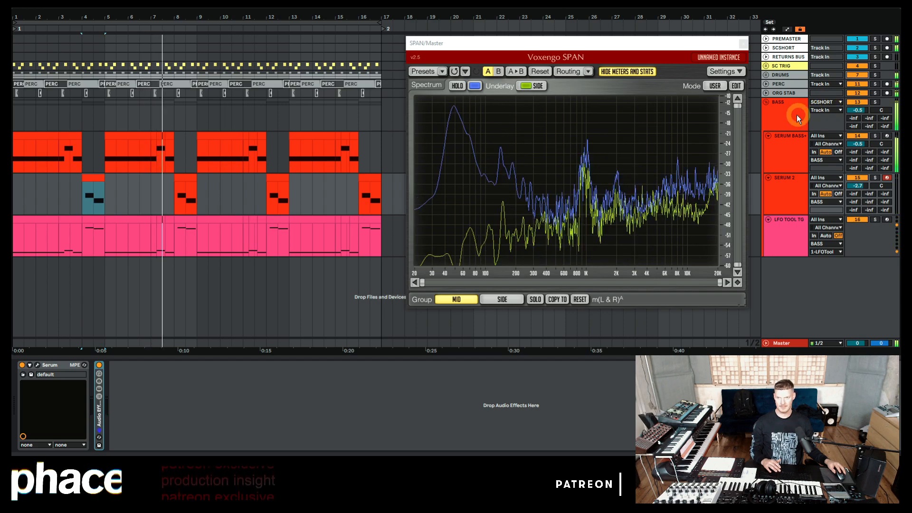
pyautogui.press('space')
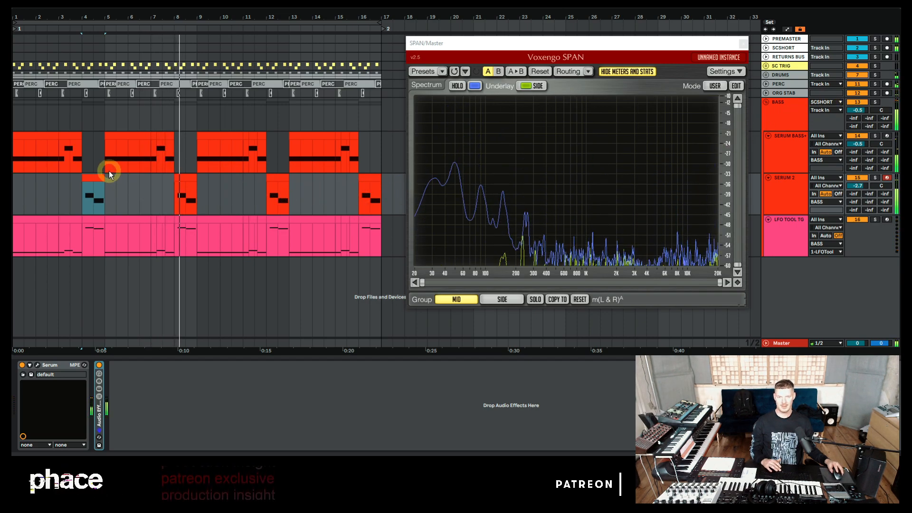